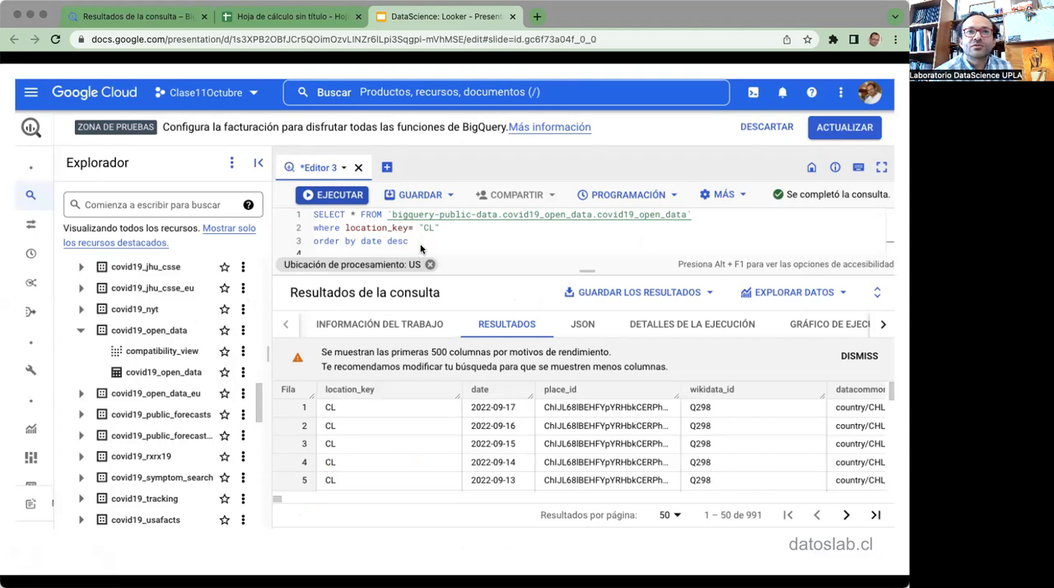
# Advance the presentation to the Covid19 Open Data Chile dashboard slide
pyautogui.click(562, 431)
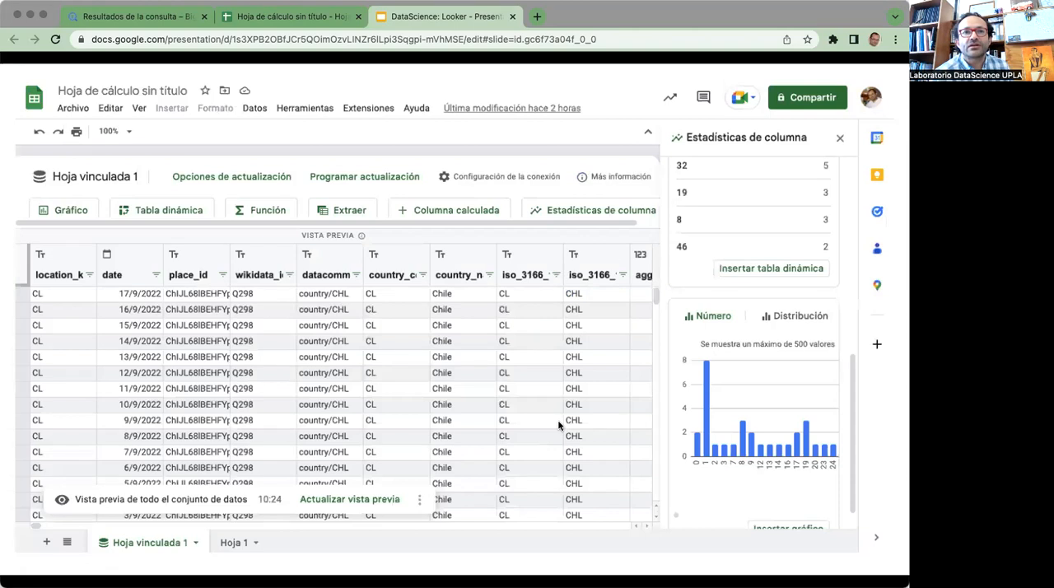
pyautogui.click(559, 425)
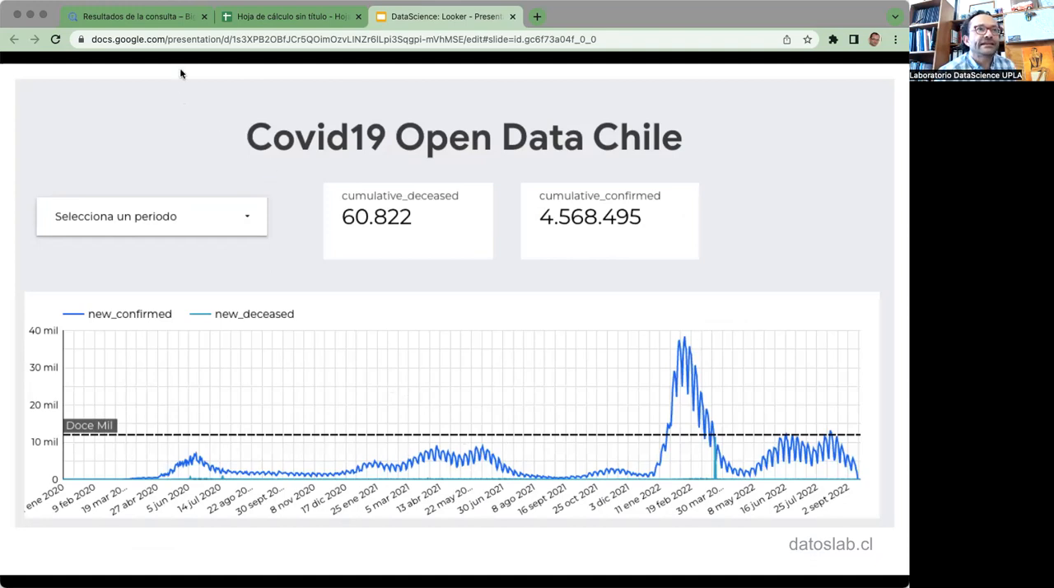
# Switch to BigQuery and open the Chile Covid-19 query results in Looker Studio for exploration
pyautogui.click(160, 25)
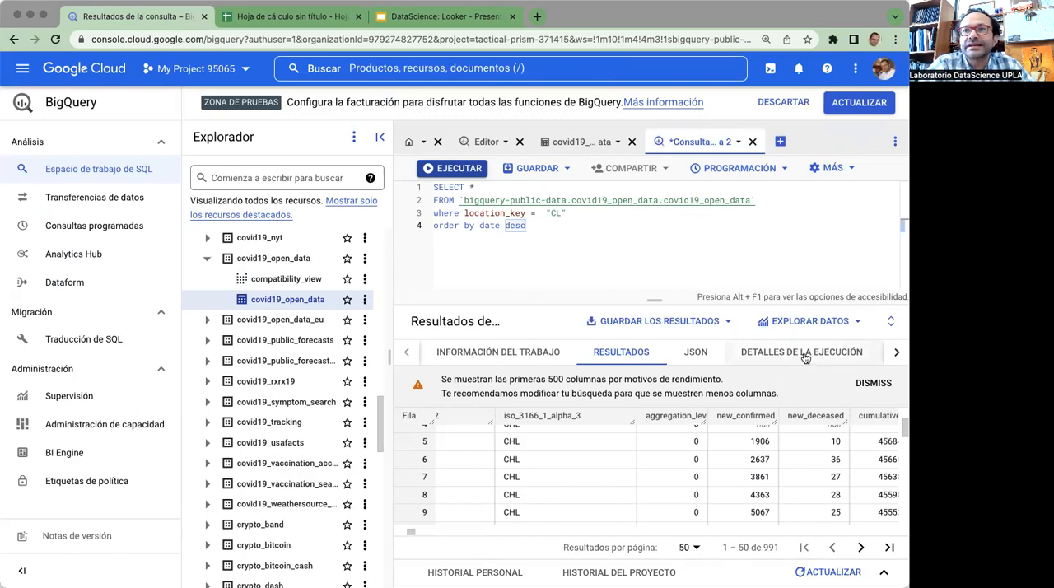
pyautogui.click(855, 322)
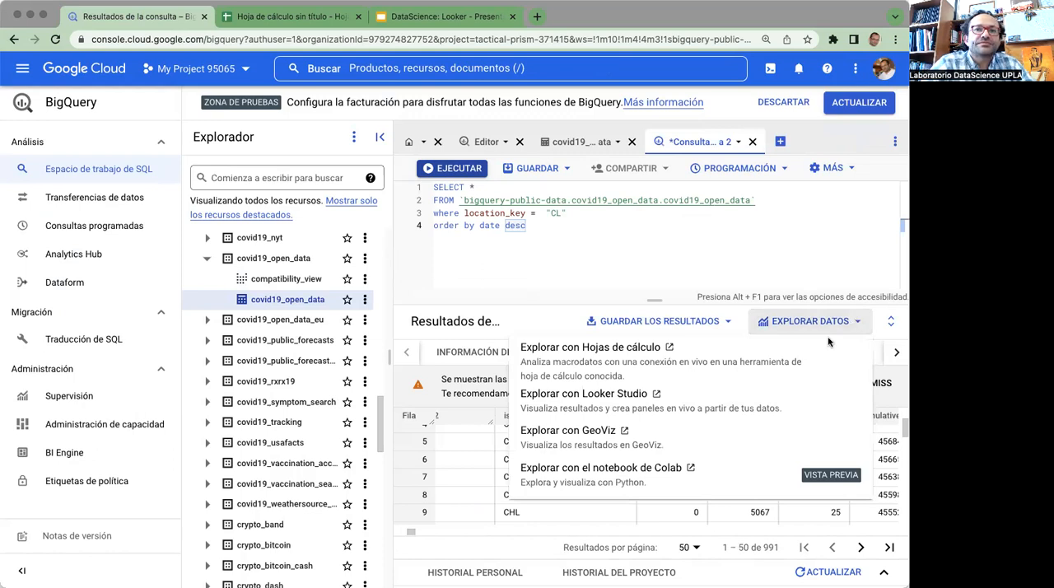
pyautogui.click(598, 407)
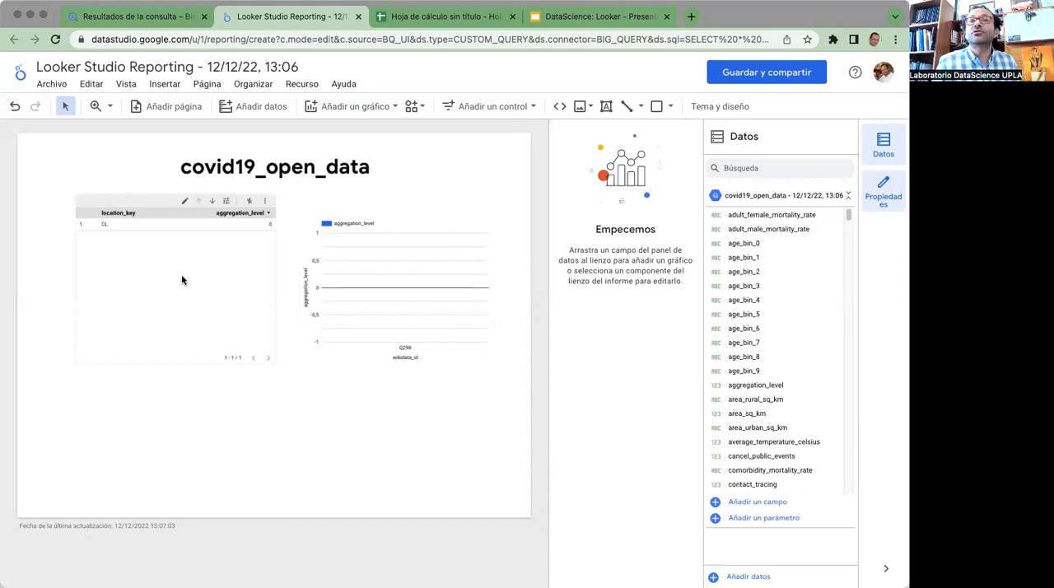
# Delete the default table and bar chart from the report page
pyautogui.click(197, 247)
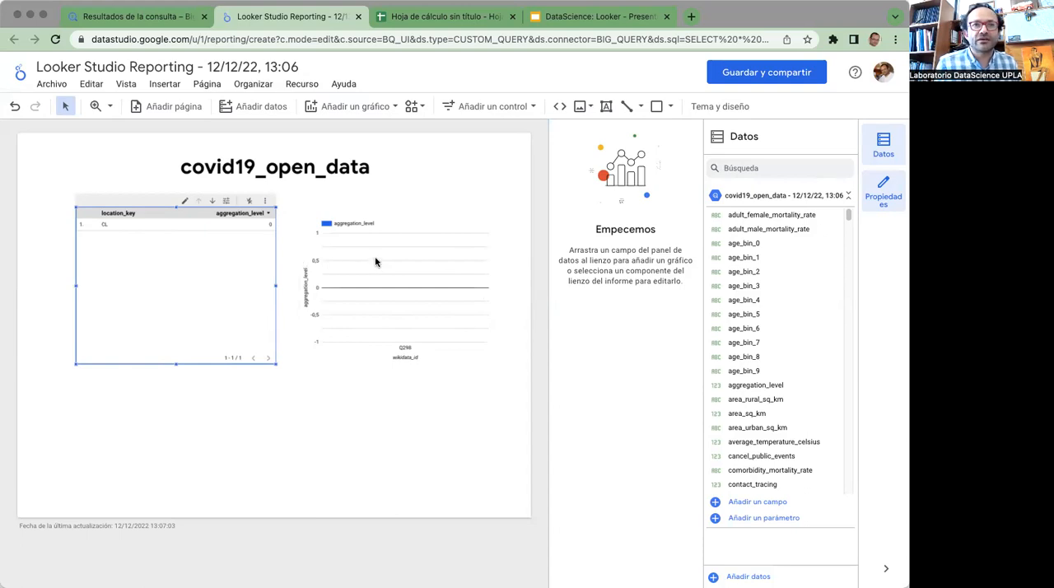
pyautogui.click(304, 222)
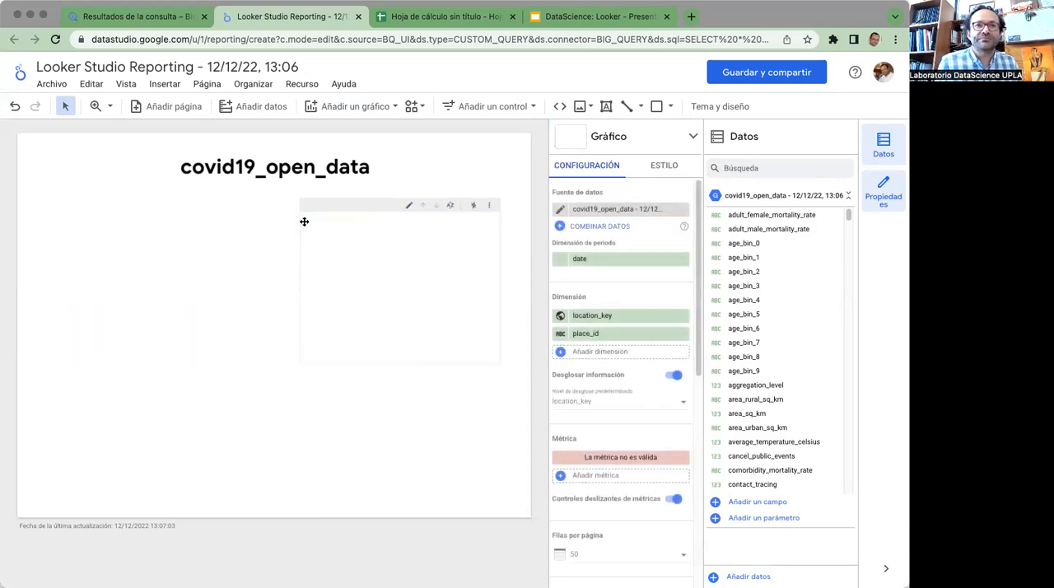
pyautogui.press('Delete')
# Replace the report's title text with "Covid19 Open Data Bigquery CHILE"
pyautogui.click(270, 173)
pyautogui.doubleClick(272, 174)
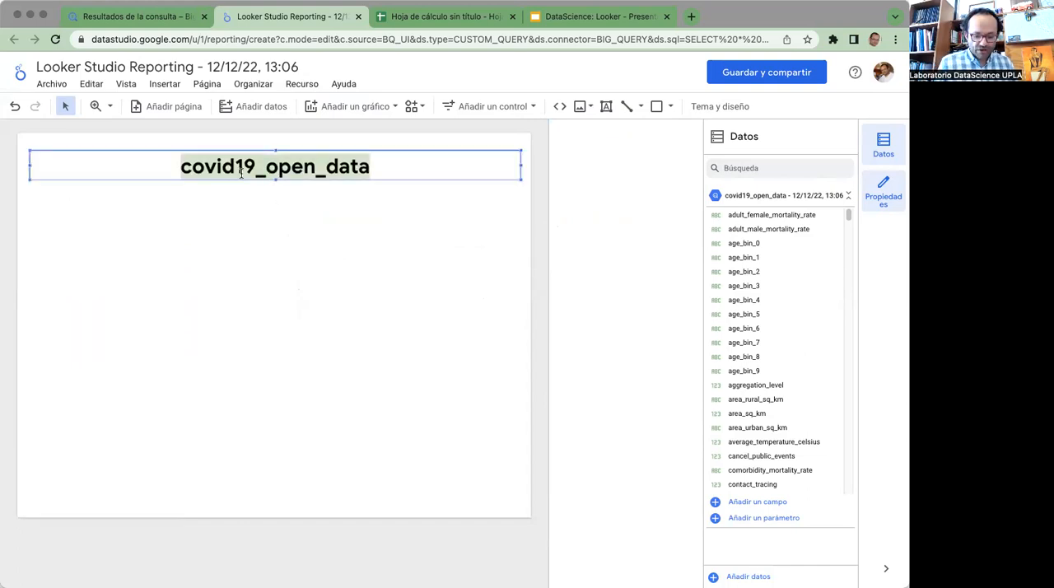
pyautogui.press('BackSpace')
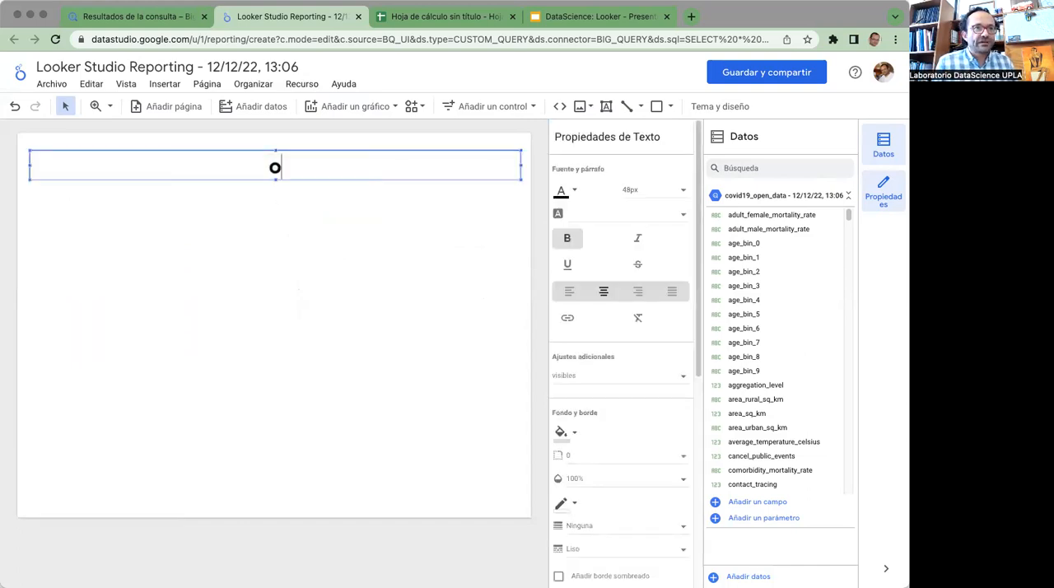
pyautogui.write('Covbid')
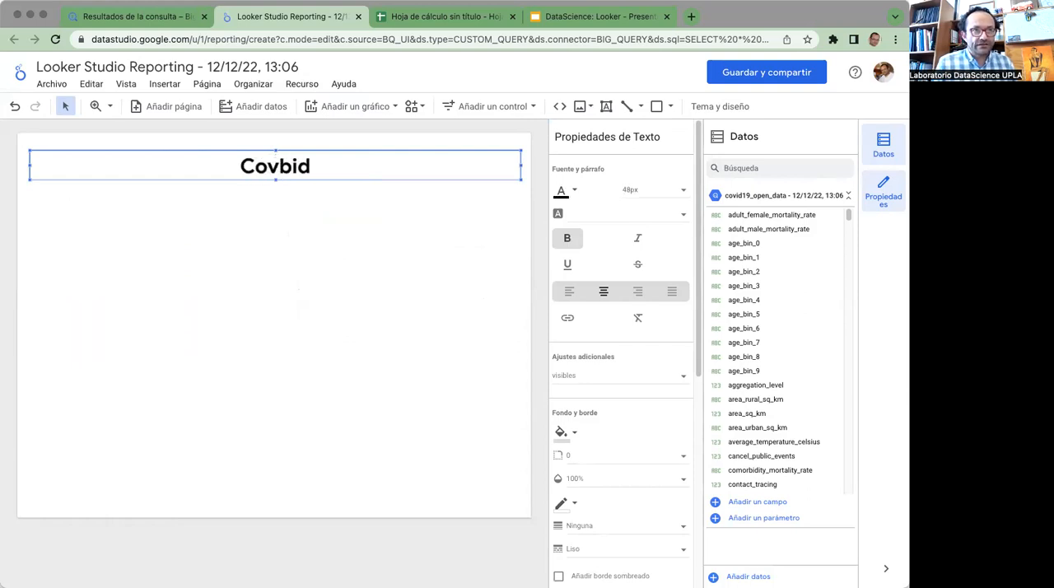
pyautogui.press('BackSpace')
pyautogui.press('BackSpace')
pyautogui.press('BackSpace')
pyautogui.write('id 19')
pyautogui.press('BackSpace')
pyautogui.press('BackSpace')
pyautogui.press('BackSpace')
pyautogui.write('19 Open')
pyautogui.press('BackSpace')
pyautogui.write('end')
pyautogui.press('BackSpace')
pyautogui.write('Data ')
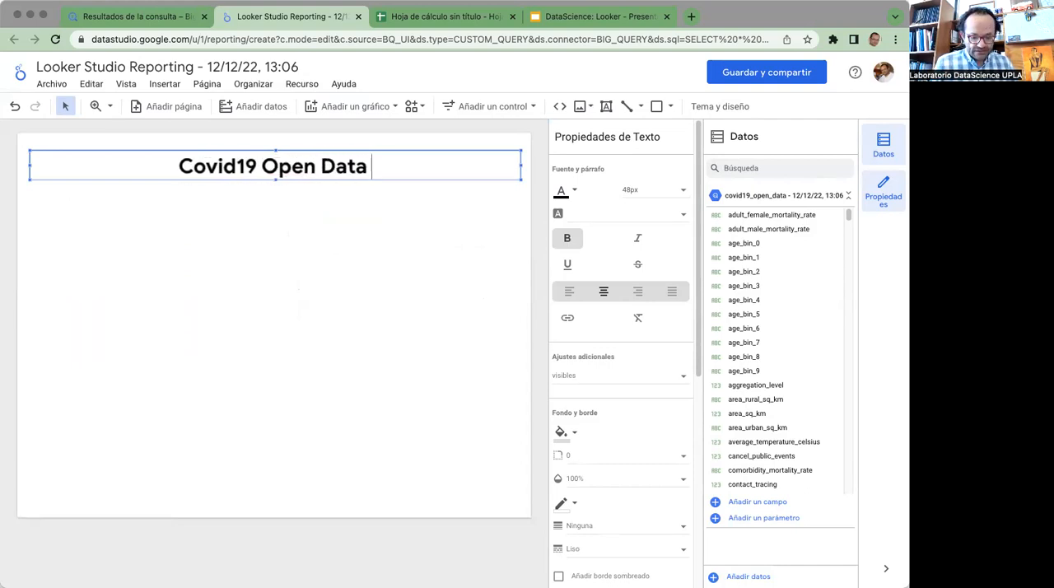
pyautogui.write('Bigquery')
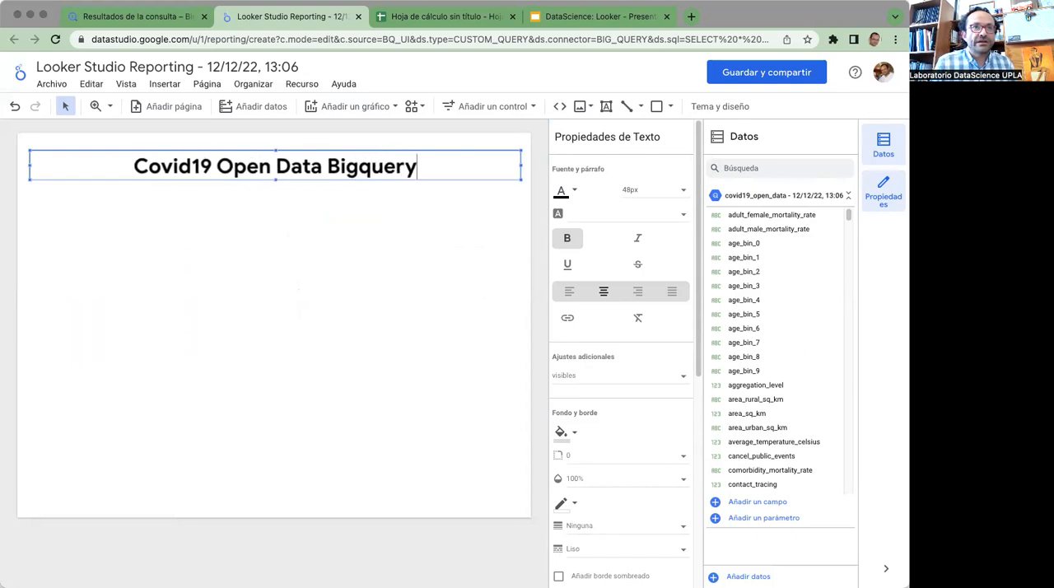
pyautogui.write(' CHILE')
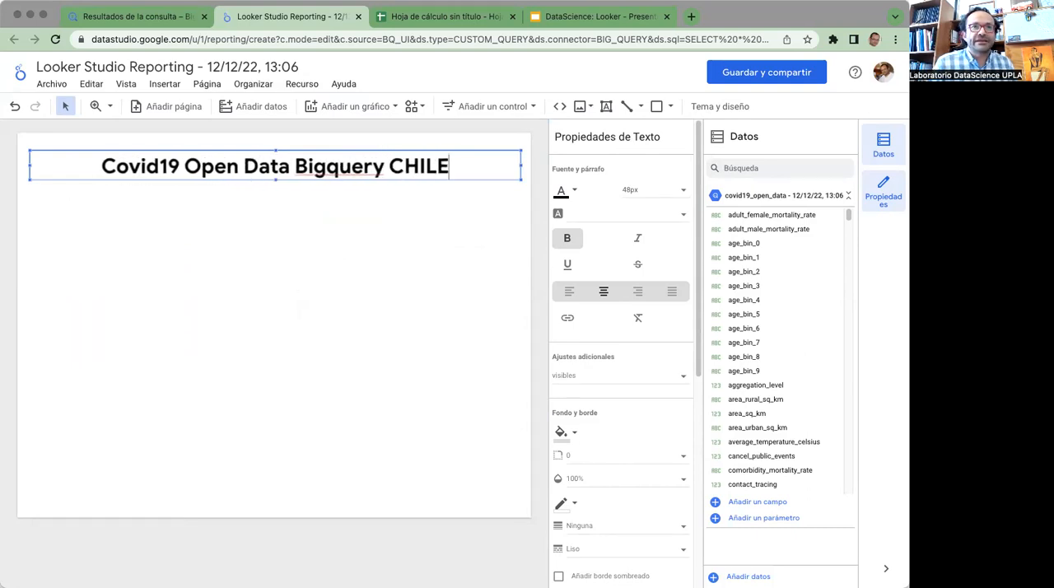
pyautogui.click(296, 239)
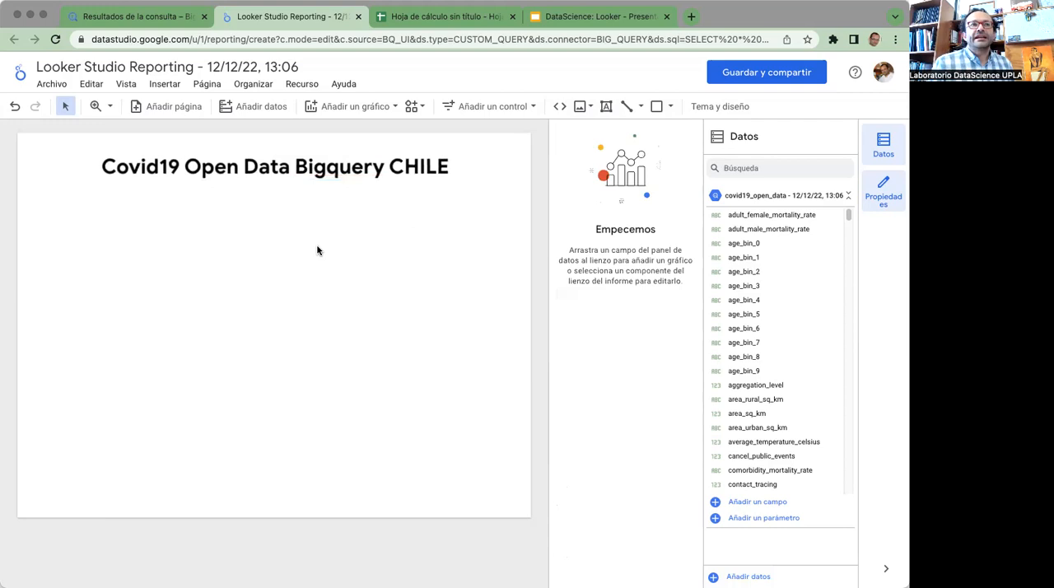
# Look through the fields available in the covid19_open_data source
pyautogui.moveTo(208, 238); pyautogui.dragTo(323, 334)
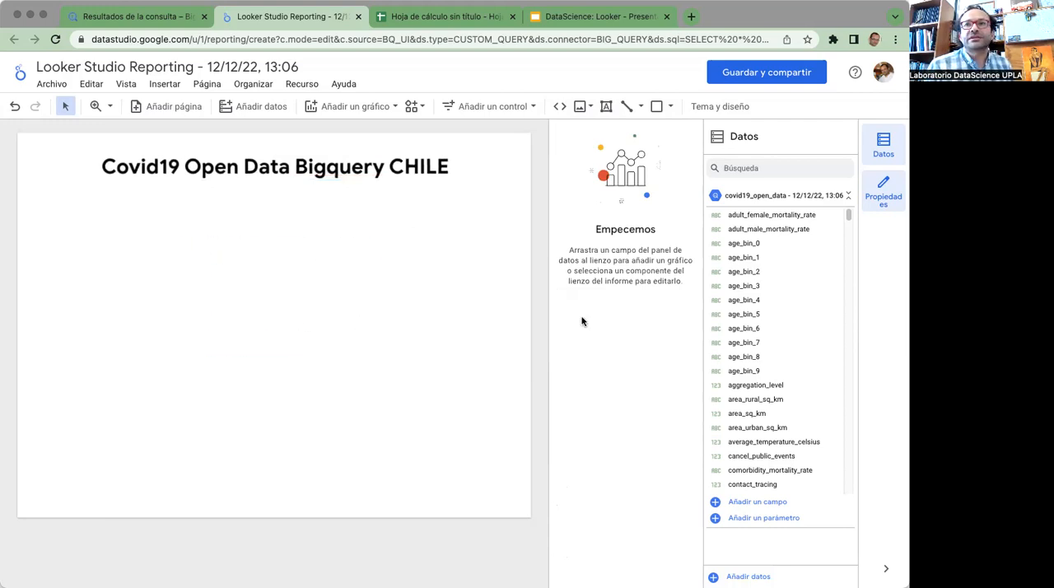
pyautogui.click(883, 156)
pyautogui.click(883, 164)
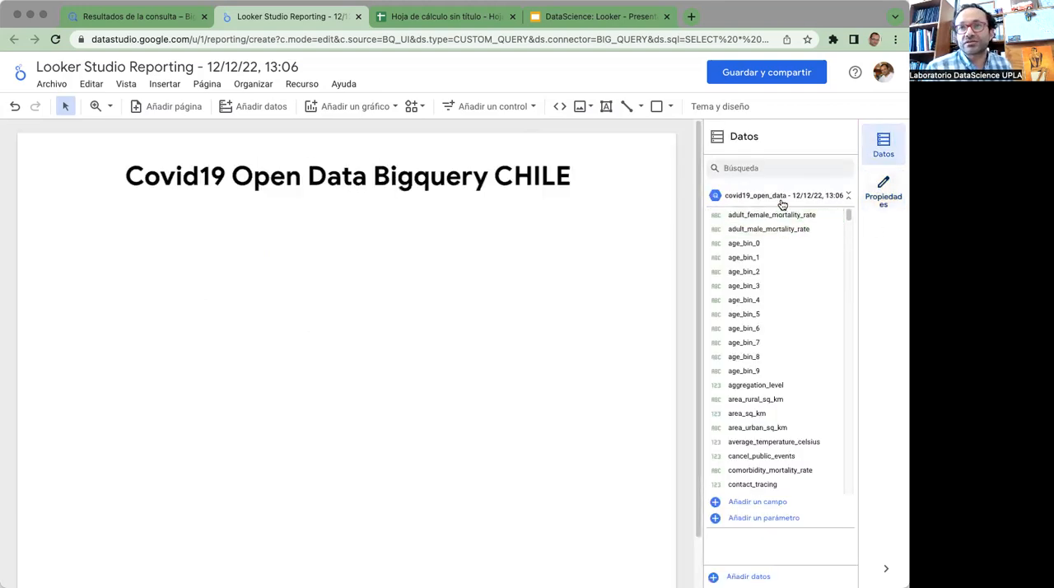
pyautogui.moveTo(791, 370); pyautogui.dragTo(789, 374)
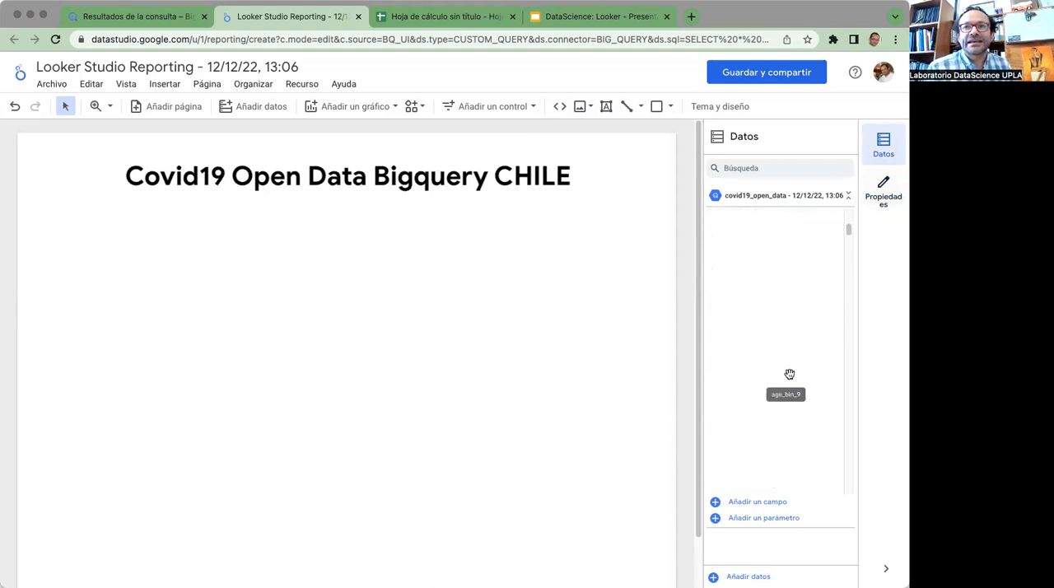
pyautogui.scroll(-1, 789, 377)
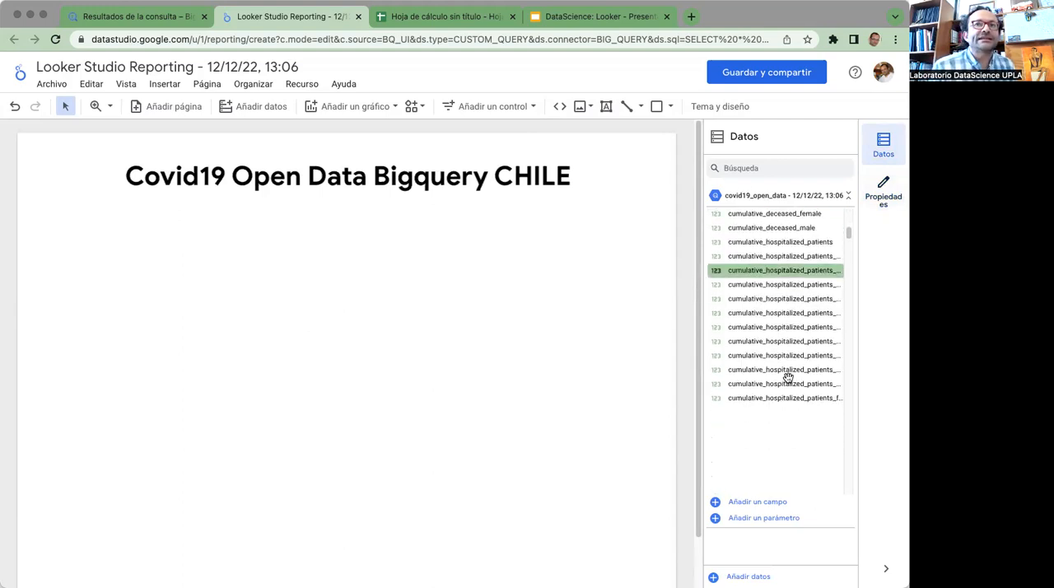
pyautogui.scroll(1, 786, 380)
pyautogui.scroll(3, 786, 381)
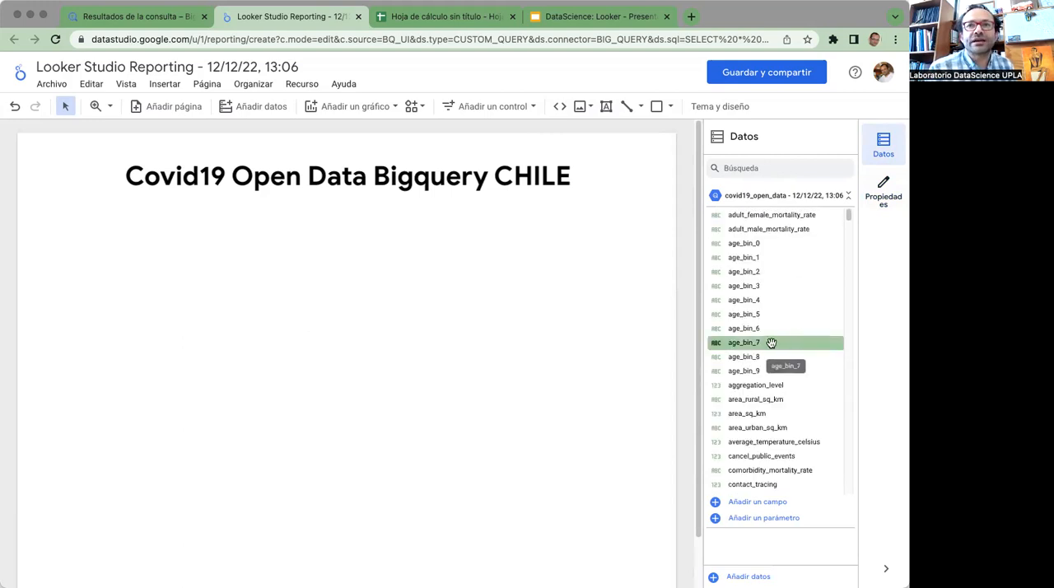
# Search the data fields for "cumu" and place cumulative_confirmed as a scorecard below the left part of the title
pyautogui.click(728, 169)
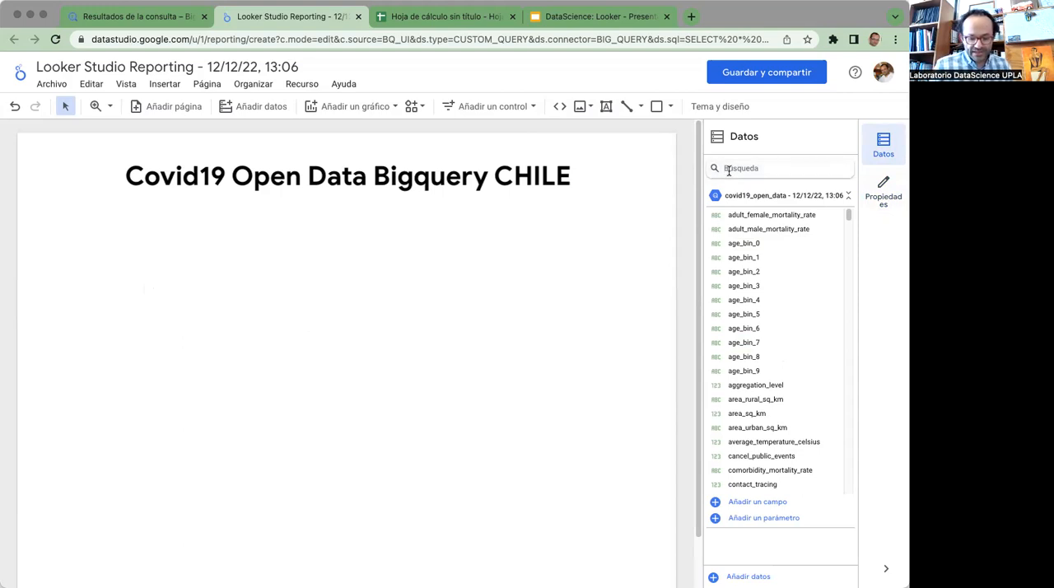
pyautogui.write('cumu')
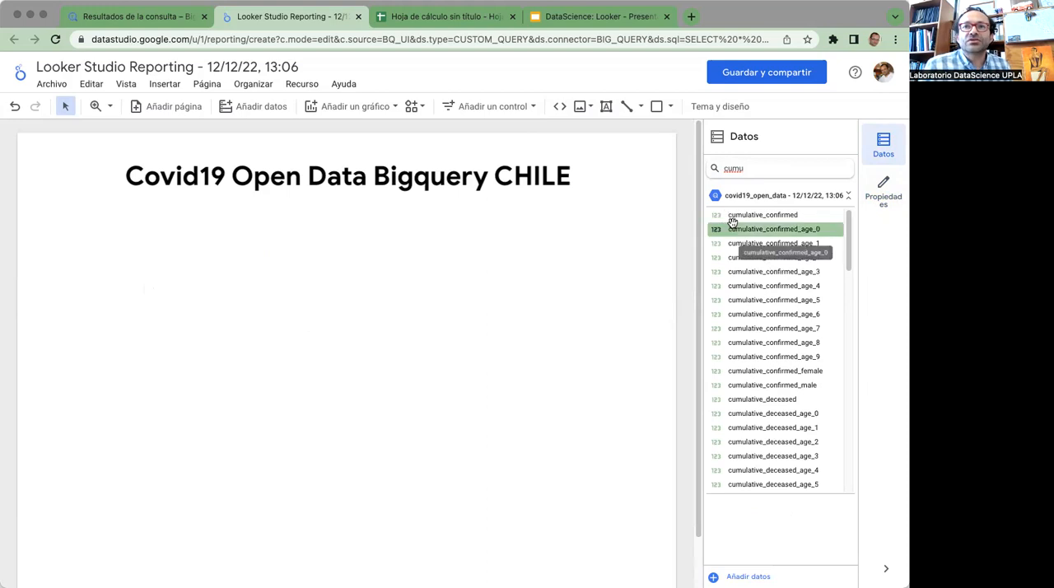
pyautogui.moveTo(738, 216); pyautogui.dragTo(196, 255)
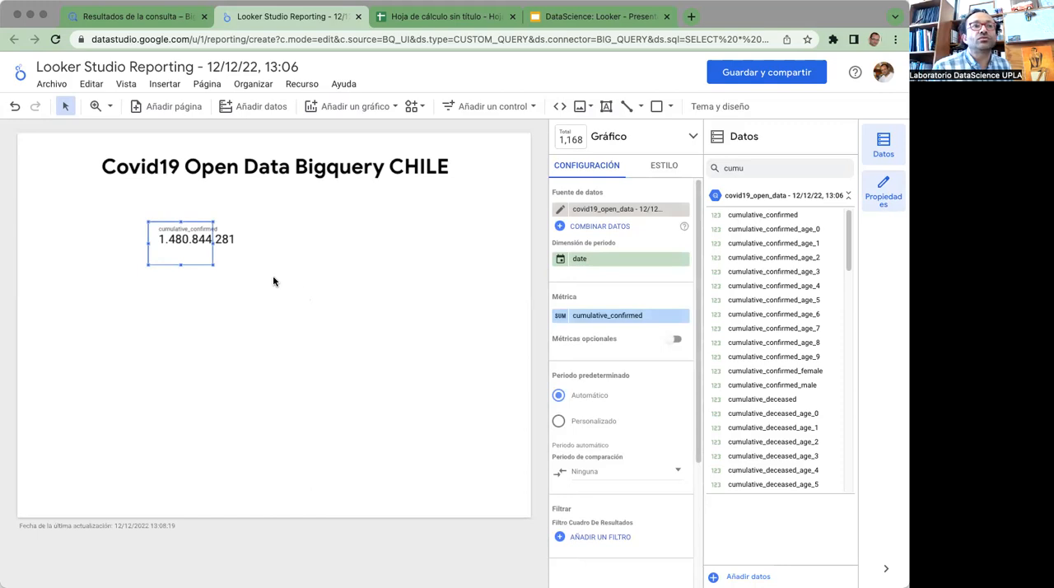
pyautogui.moveTo(155, 228); pyautogui.dragTo(142, 227)
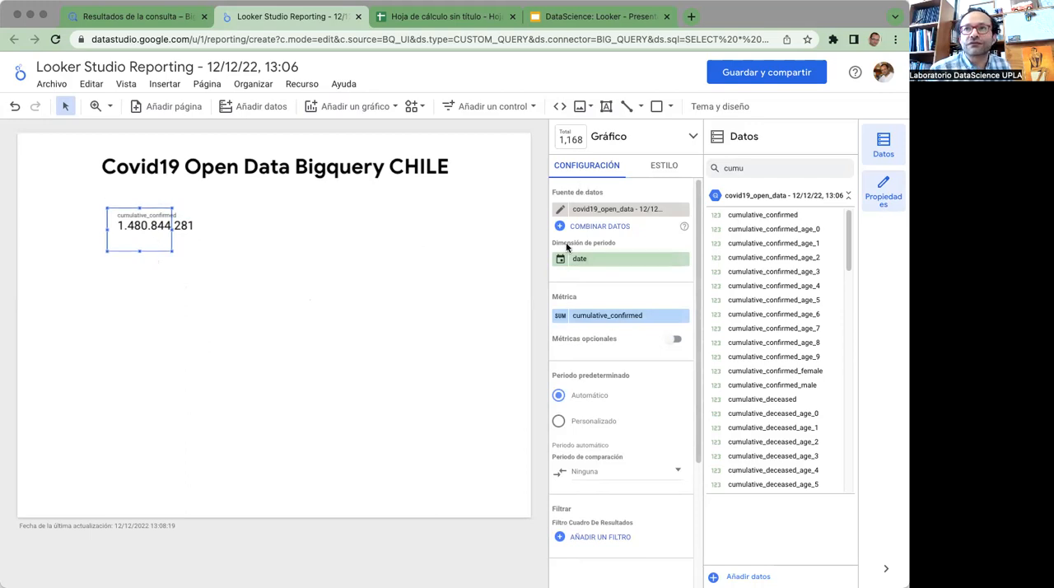
# Set the aggregation of the scorecard's cumulative_confirmed metric to Máx
pyautogui.click(878, 196)
pyautogui.click(880, 195)
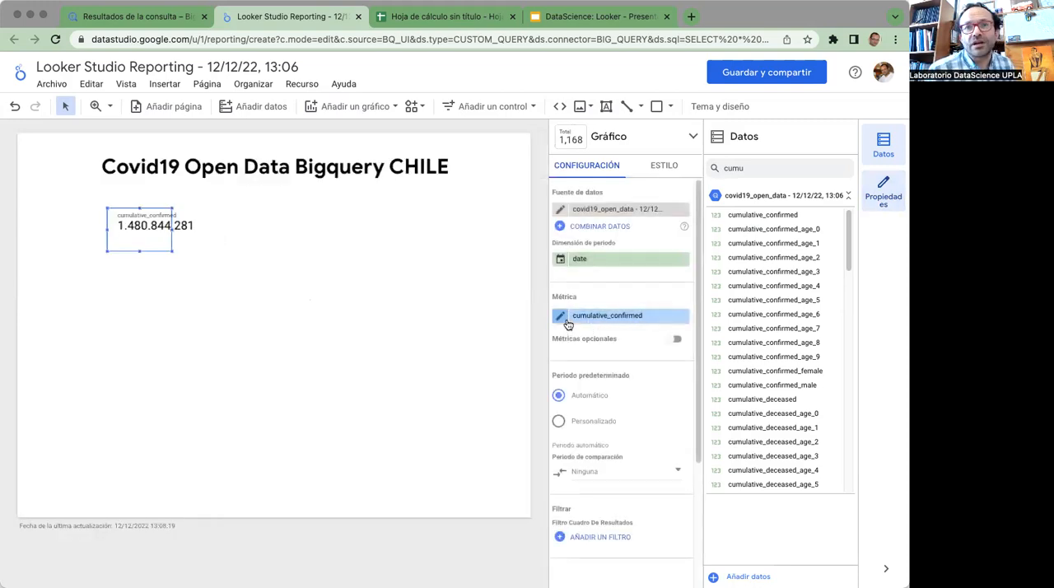
pyautogui.click(568, 323)
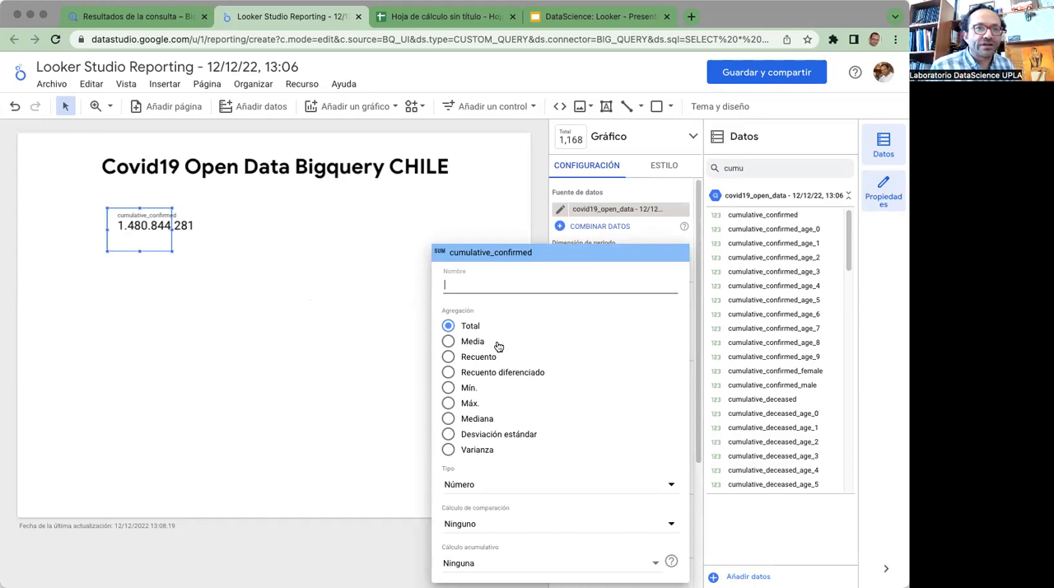
pyautogui.click(462, 405)
pyautogui.click(469, 402)
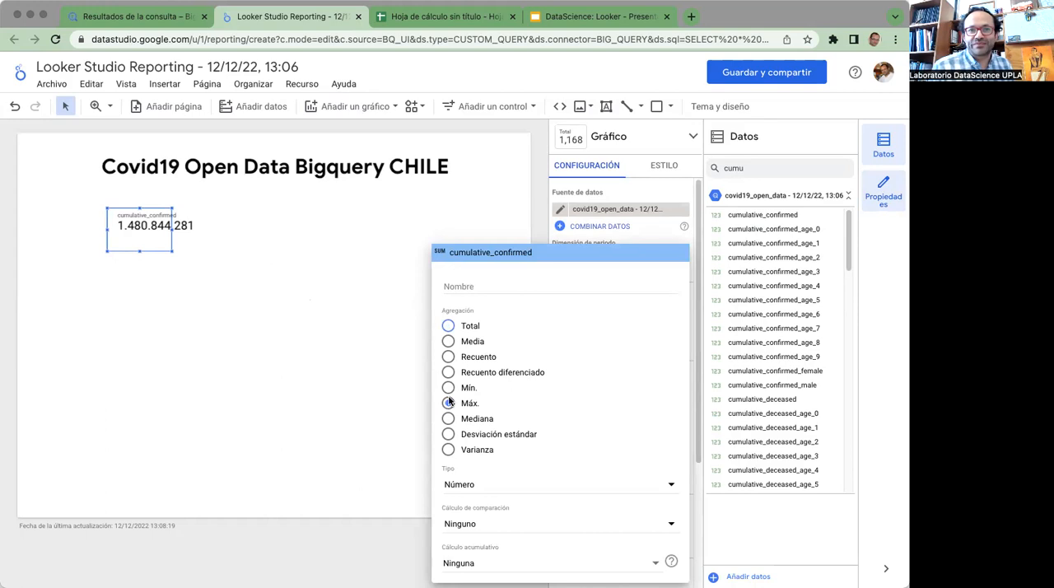
pyautogui.click(368, 365)
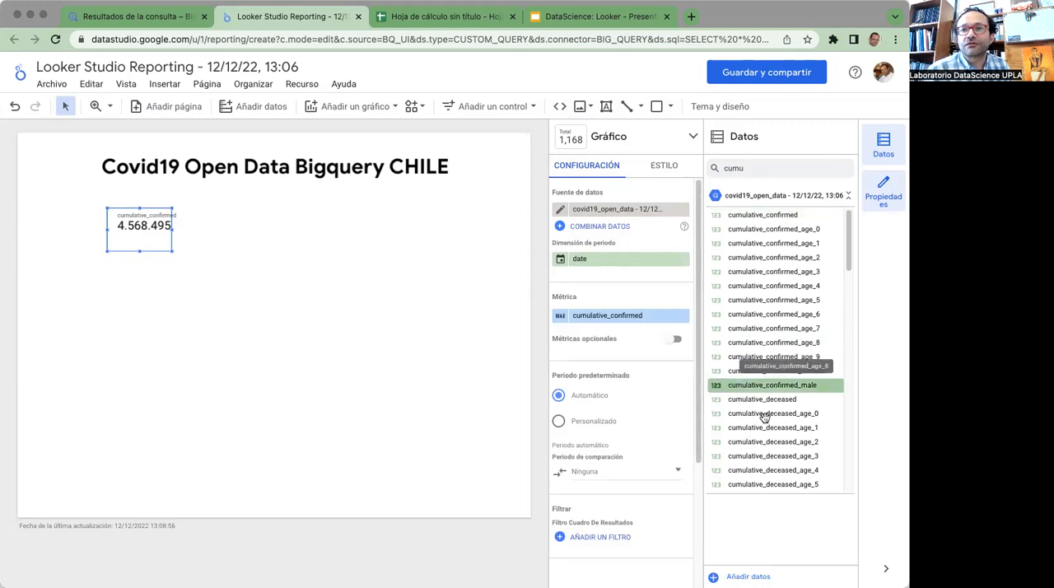
# Add a cumulative_deceased scorecard aggregated by Máx. and align it to the right of the cumulative_confirmed scorecard
pyautogui.moveTo(758, 400); pyautogui.dragTo(280, 257)
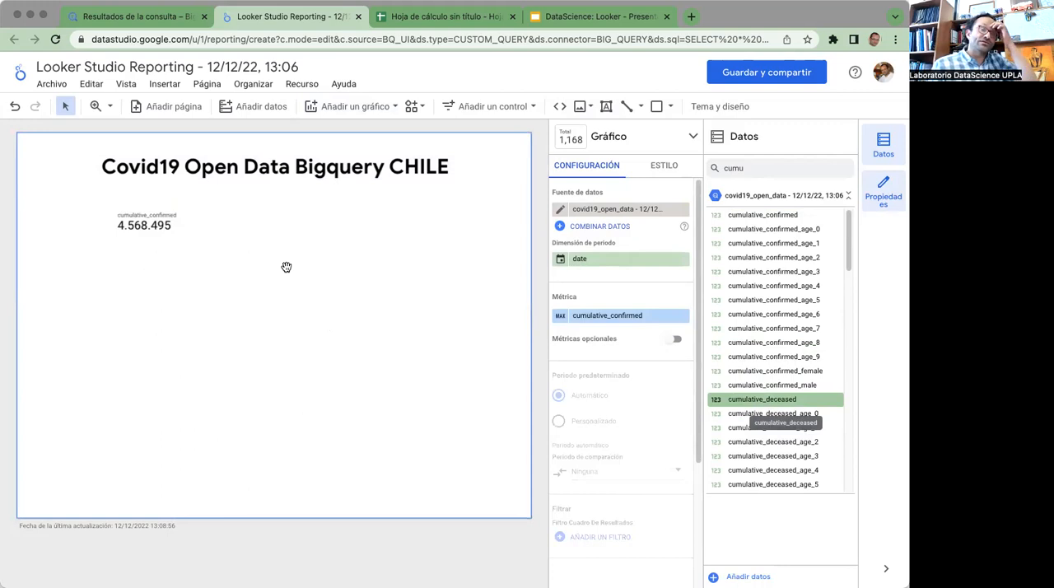
pyautogui.click(577, 316)
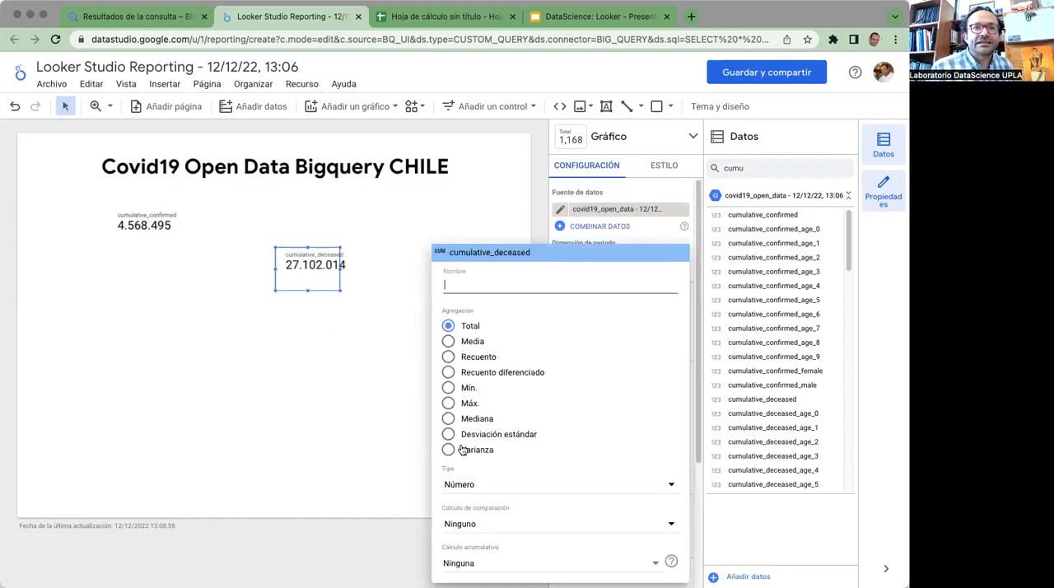
pyautogui.click(450, 403)
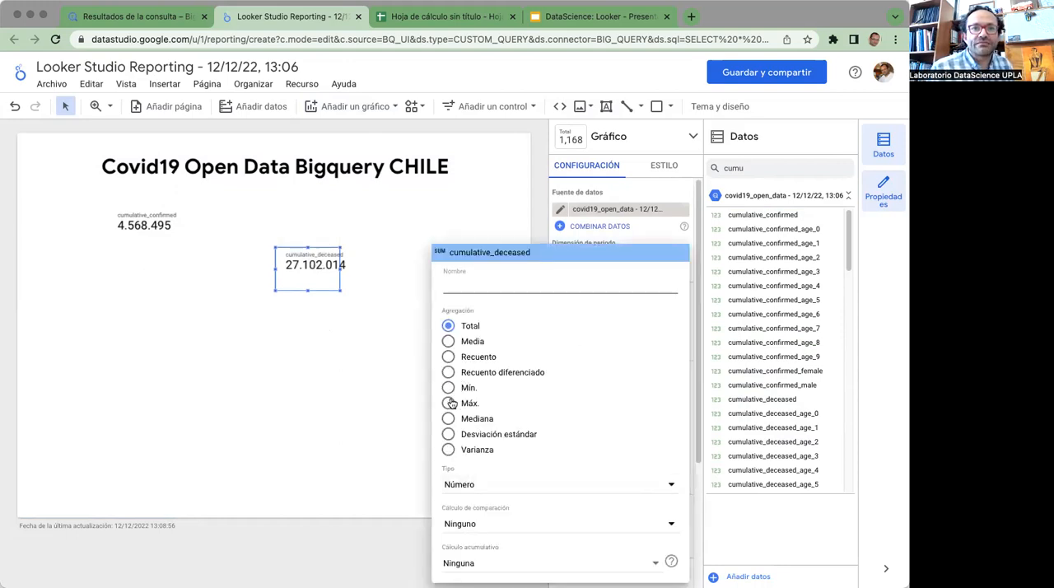
pyautogui.click(380, 373)
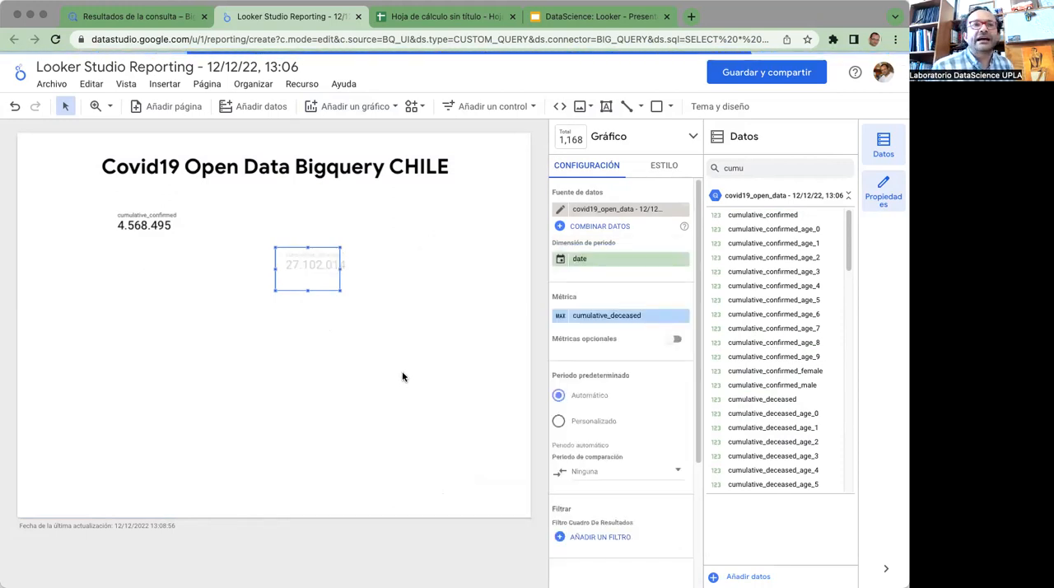
pyautogui.moveTo(281, 262); pyautogui.dragTo(236, 234)
pyautogui.click(327, 241)
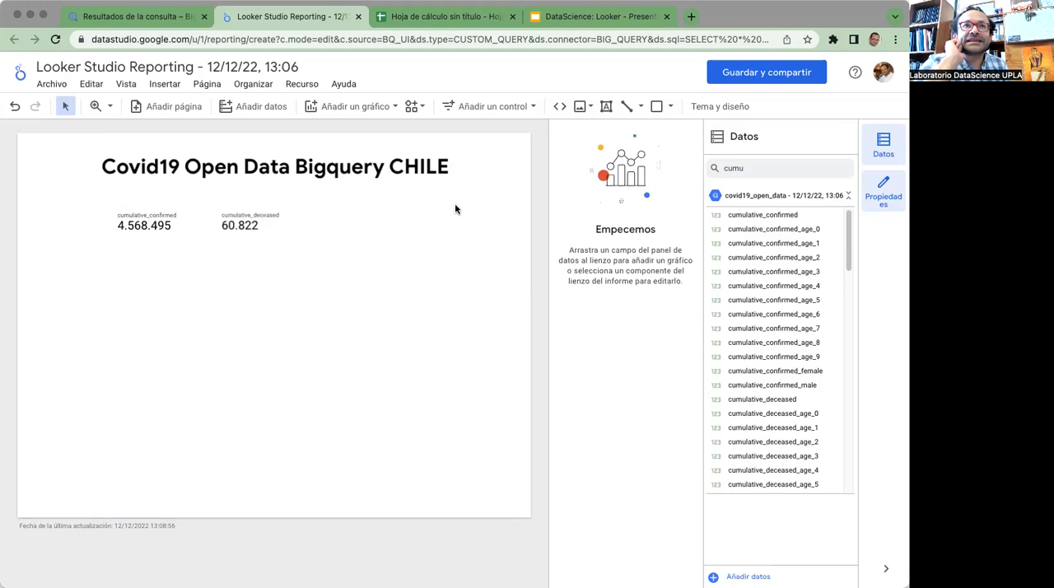
# Insert a time series chart in the lower-left area of the report page
pyautogui.click(378, 108)
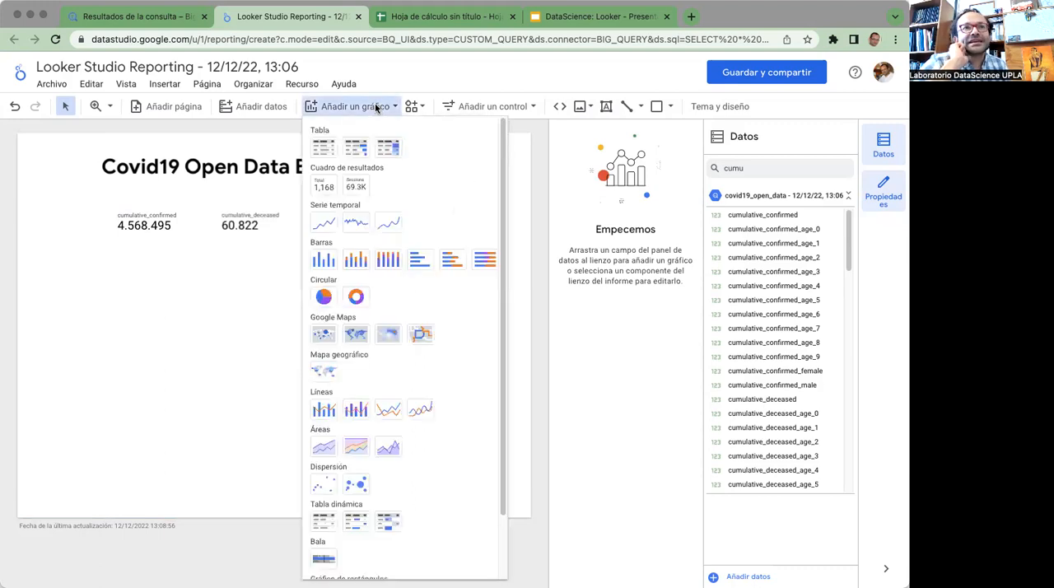
pyautogui.click(324, 223)
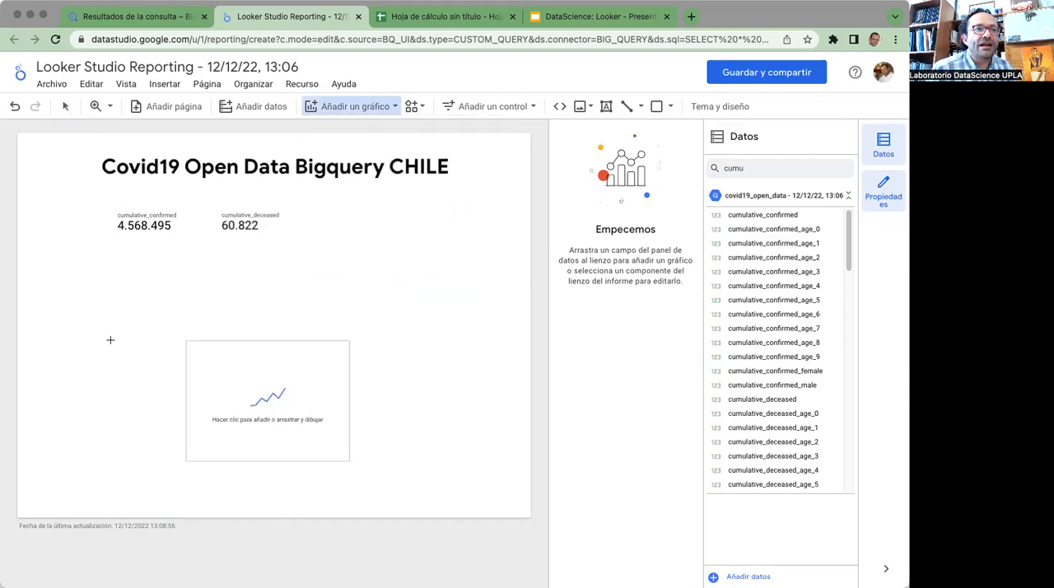
pyautogui.click(30, 356)
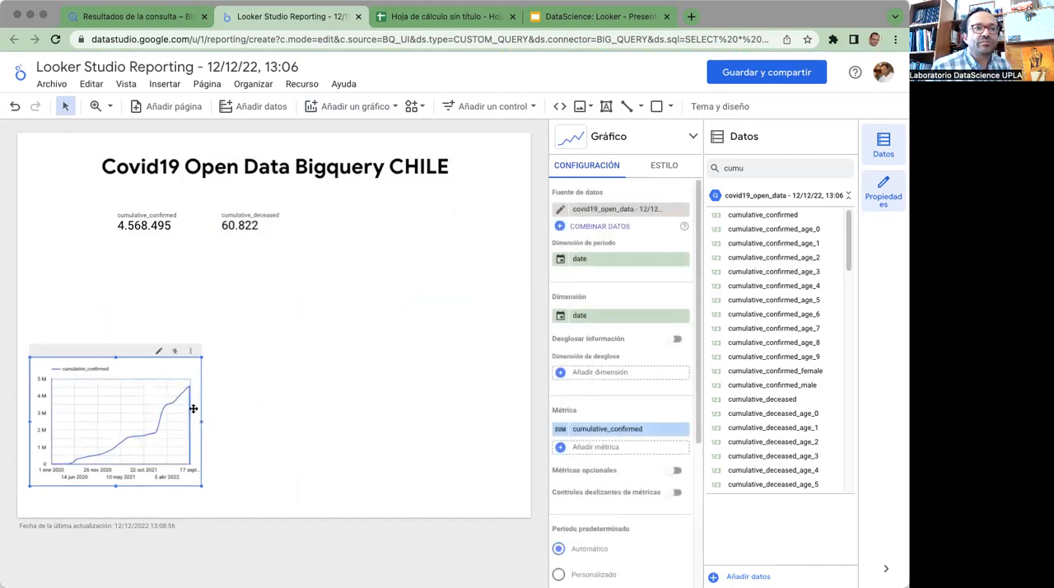
# Move the time series chart up below the scorecards and replace its metric with new_confirmed, found by searching the fields for "new"
pyautogui.moveTo(158, 368); pyautogui.dragTo(167, 292)
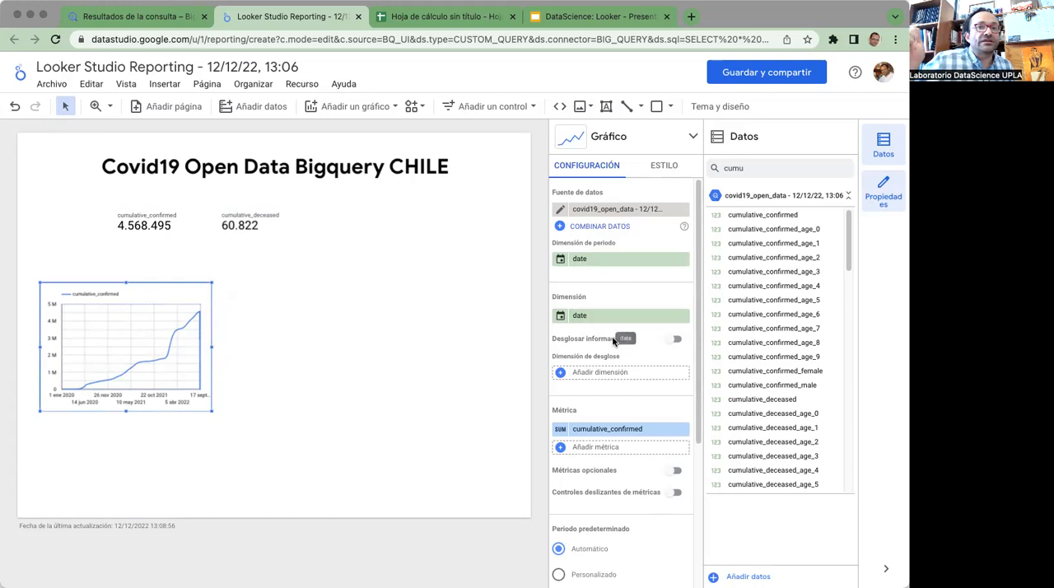
pyautogui.scroll(-1, 632, 412)
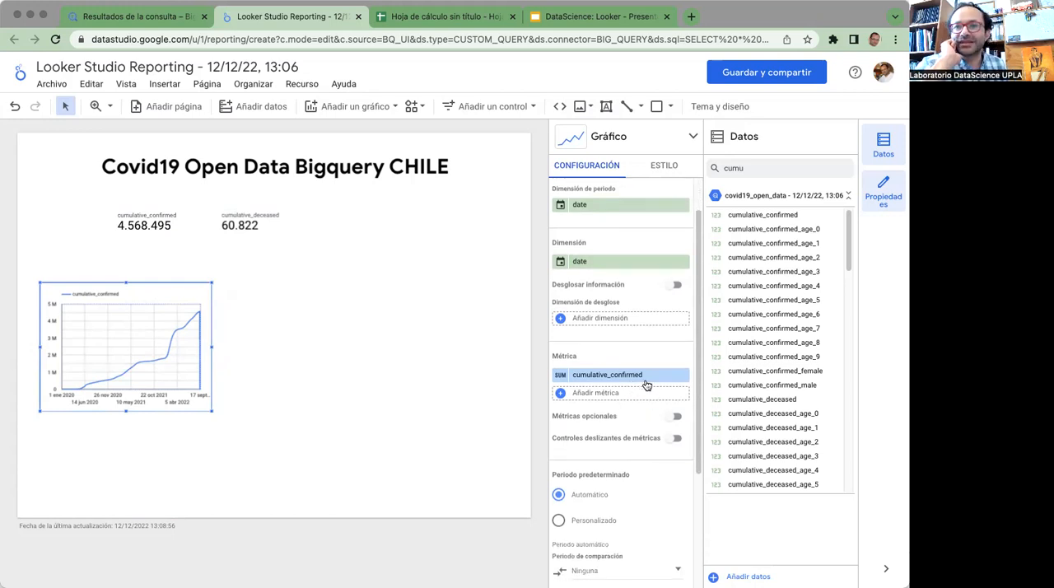
pyautogui.click(635, 375)
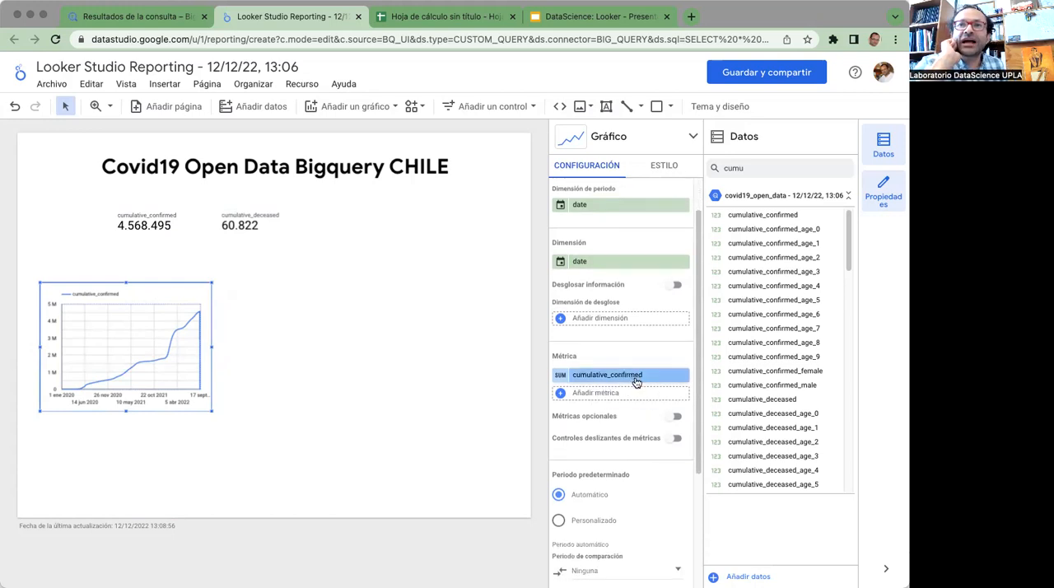
pyautogui.doubleClick(745, 168)
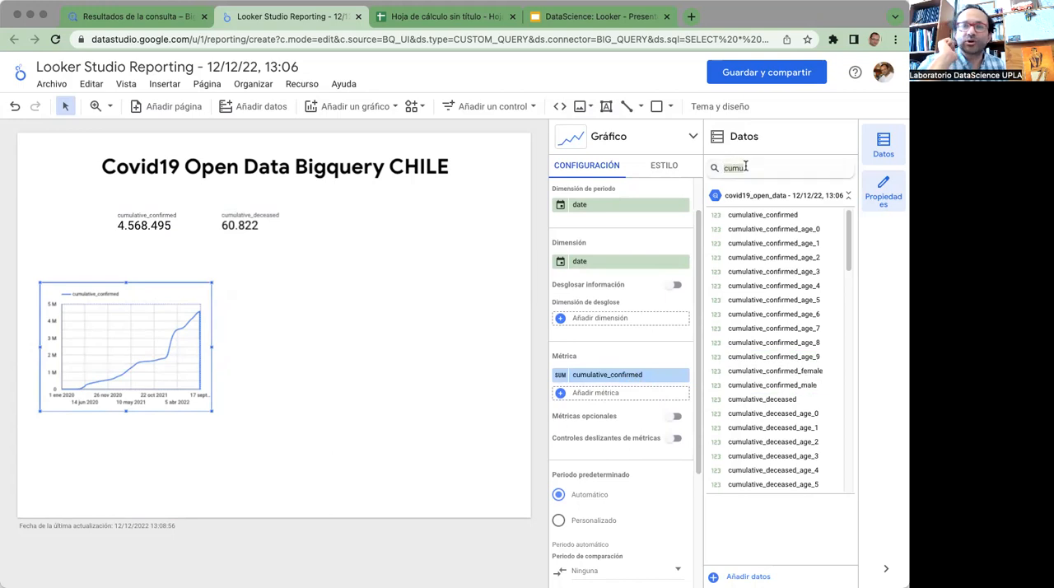
pyautogui.write('new')
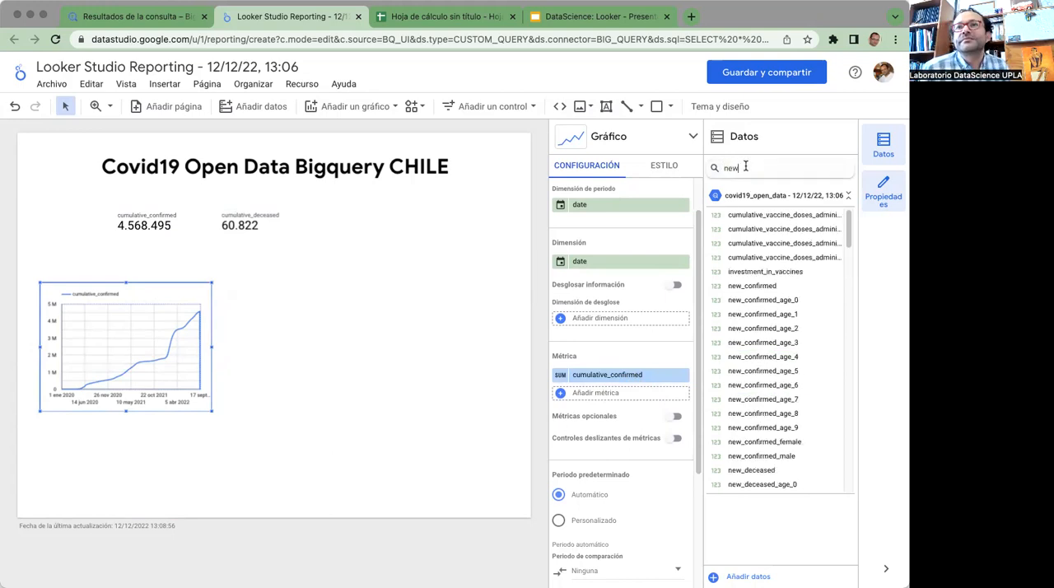
pyautogui.scroll(-2, 749, 267)
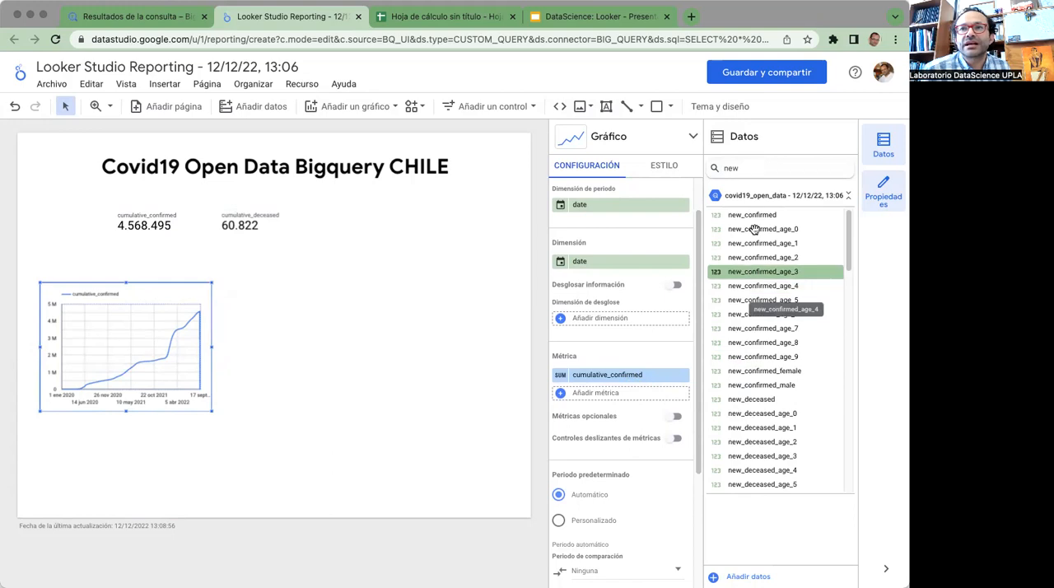
pyautogui.moveTo(746, 220); pyautogui.dragTo(626, 385)
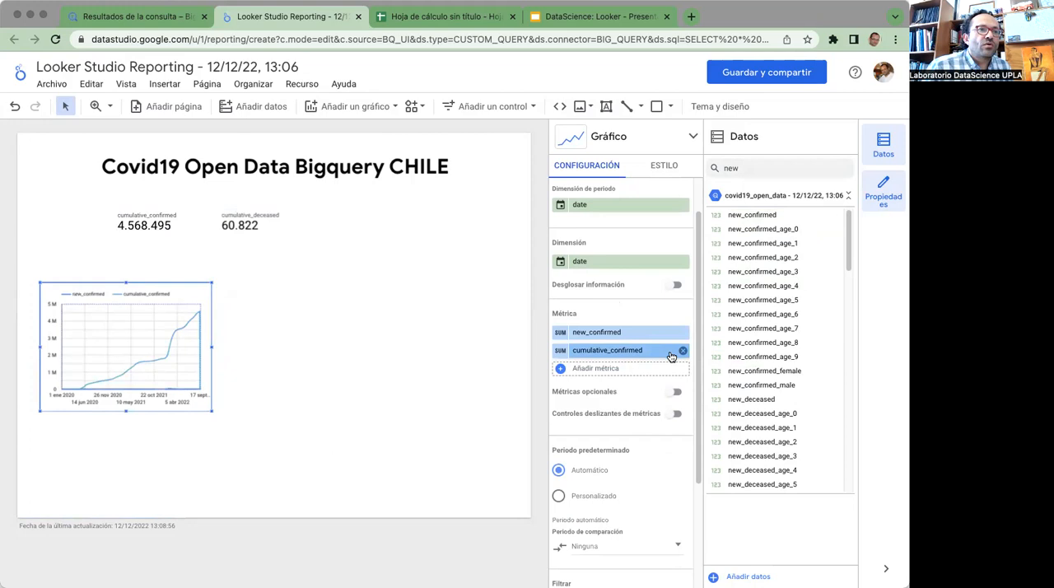
pyautogui.click(683, 352)
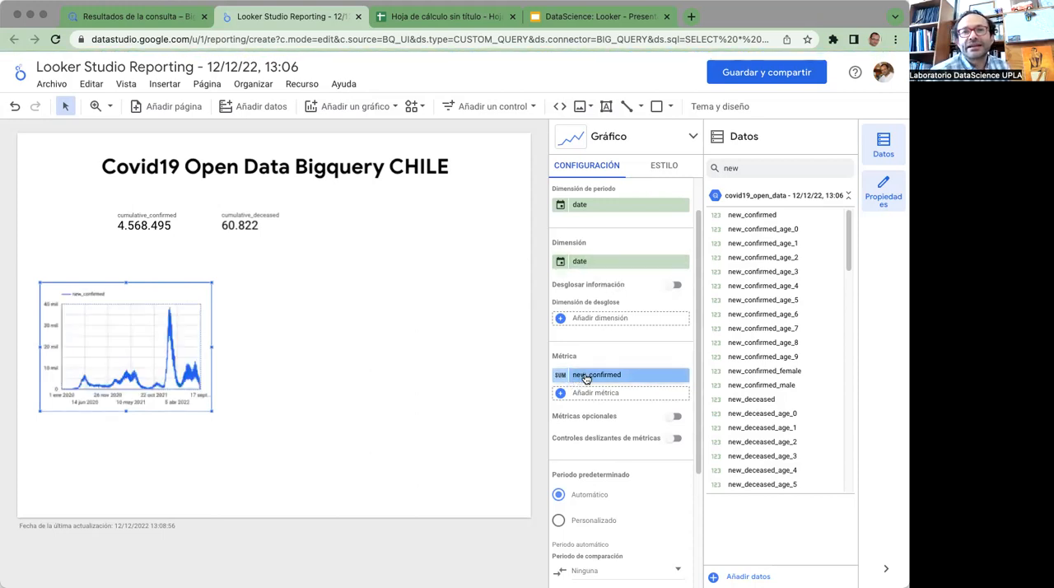
# Widen the time series chart so that it spans nearly the full width of the report page
pyautogui.click(561, 377)
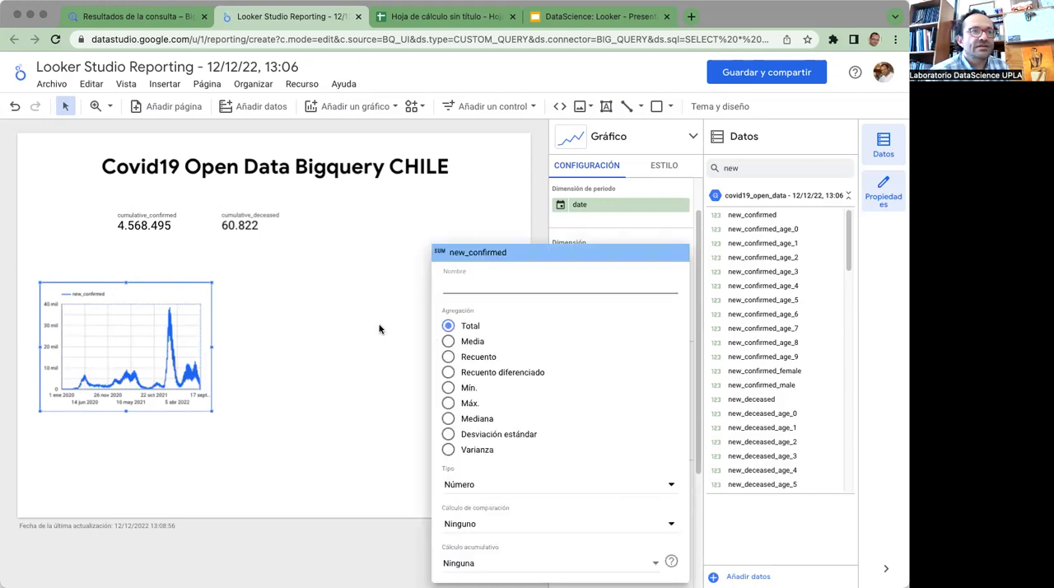
pyautogui.click(185, 326)
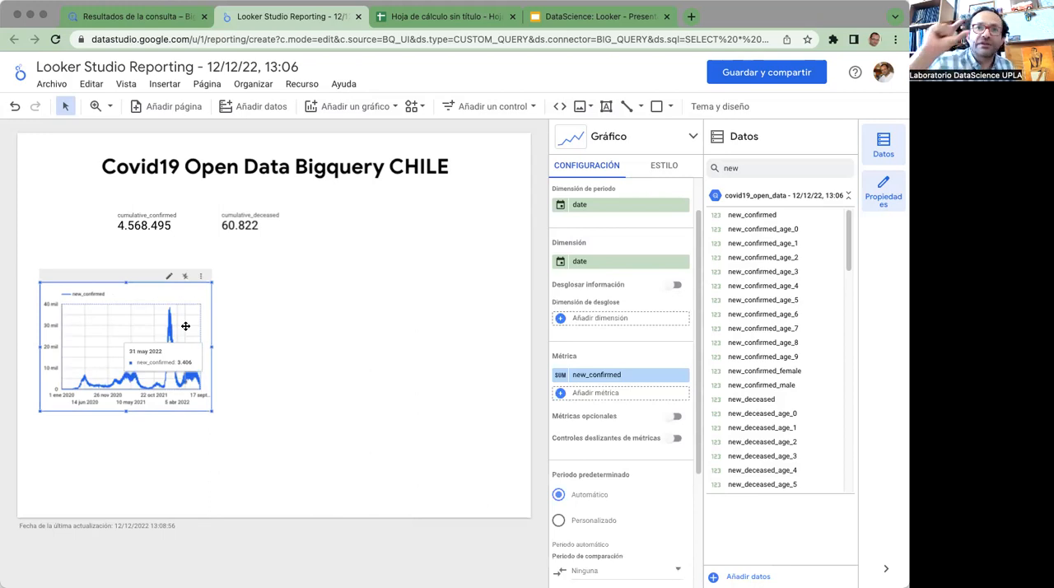
pyautogui.moveTo(212, 346); pyautogui.dragTo(522, 360)
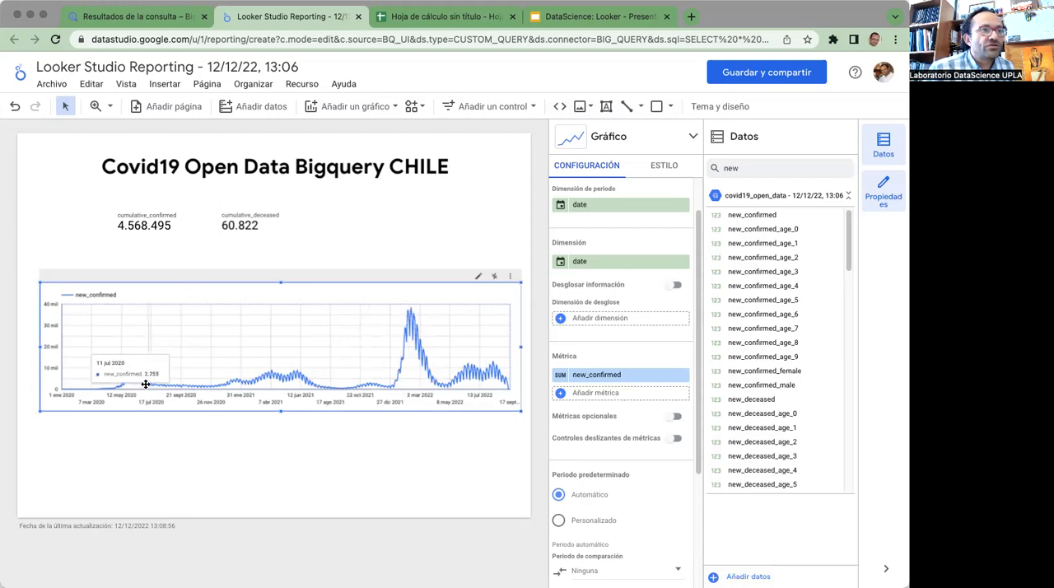
pyautogui.click(400, 446)
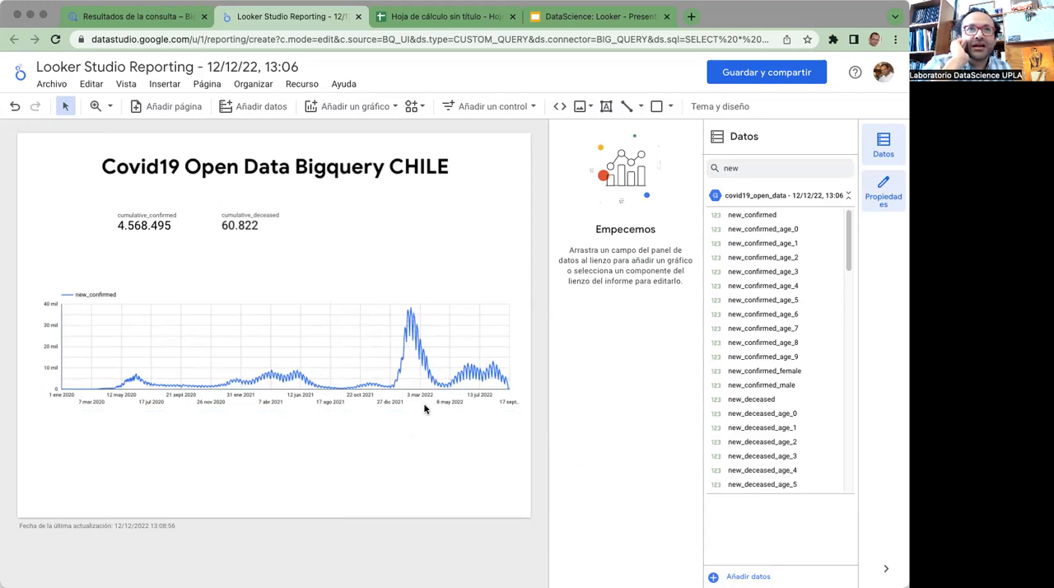
# Add a Filtro por periodo control below the left part of the title and move both cumulative scorecards to its right
pyautogui.click(508, 106)
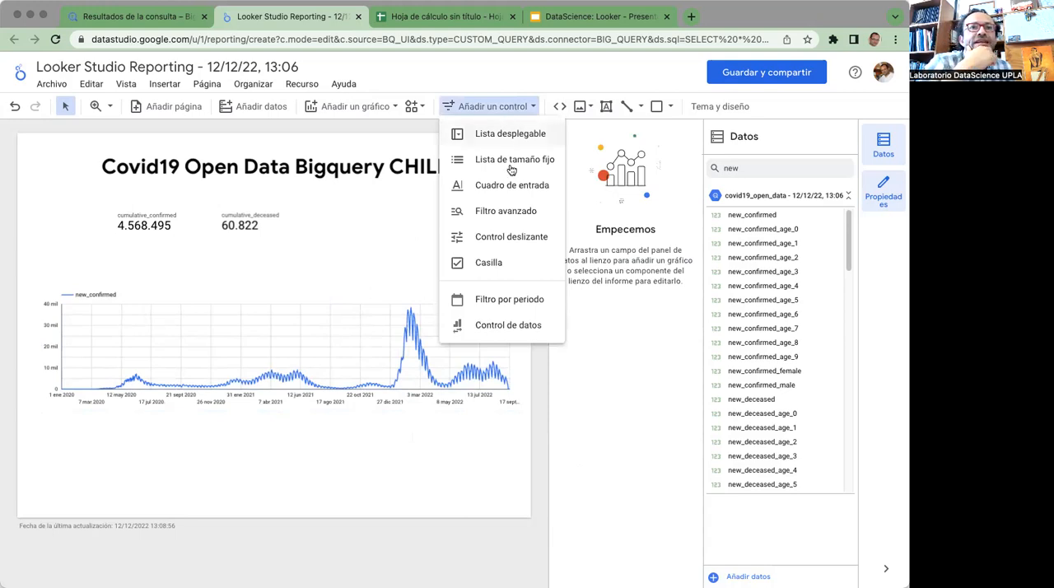
pyautogui.click(505, 303)
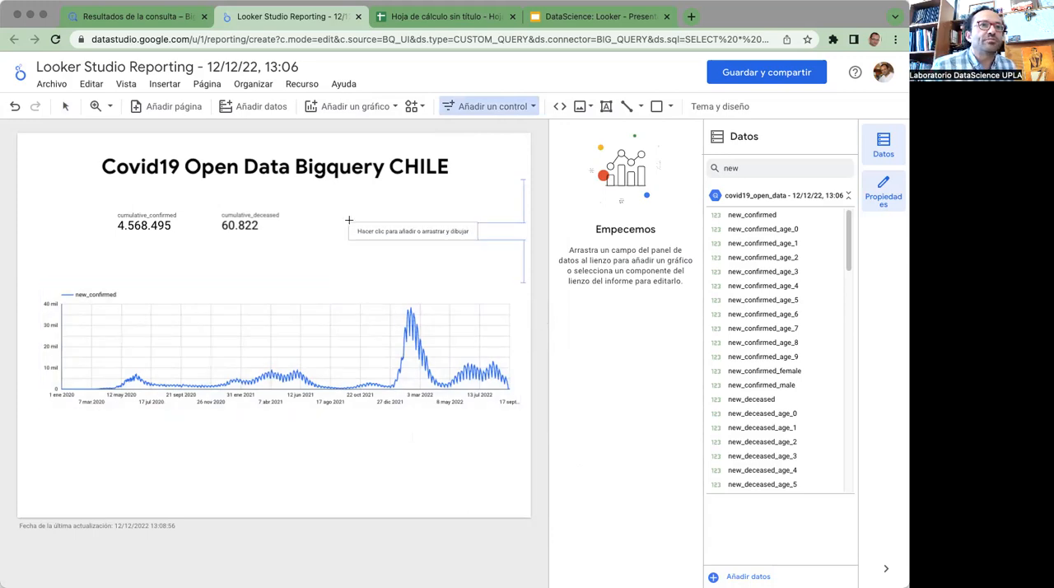
pyautogui.click(52, 189)
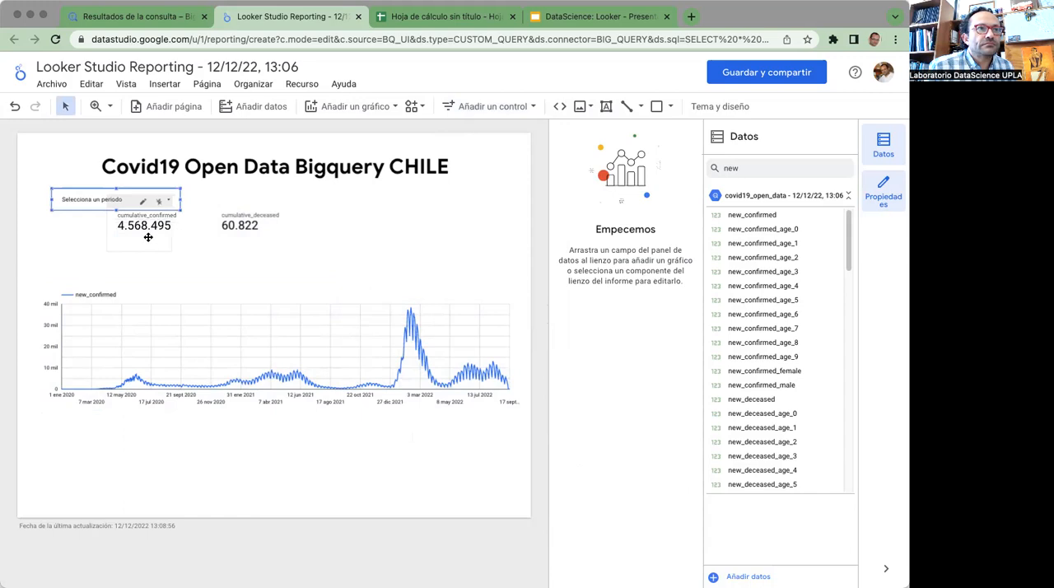
pyautogui.moveTo(269, 224); pyautogui.dragTo(345, 234)
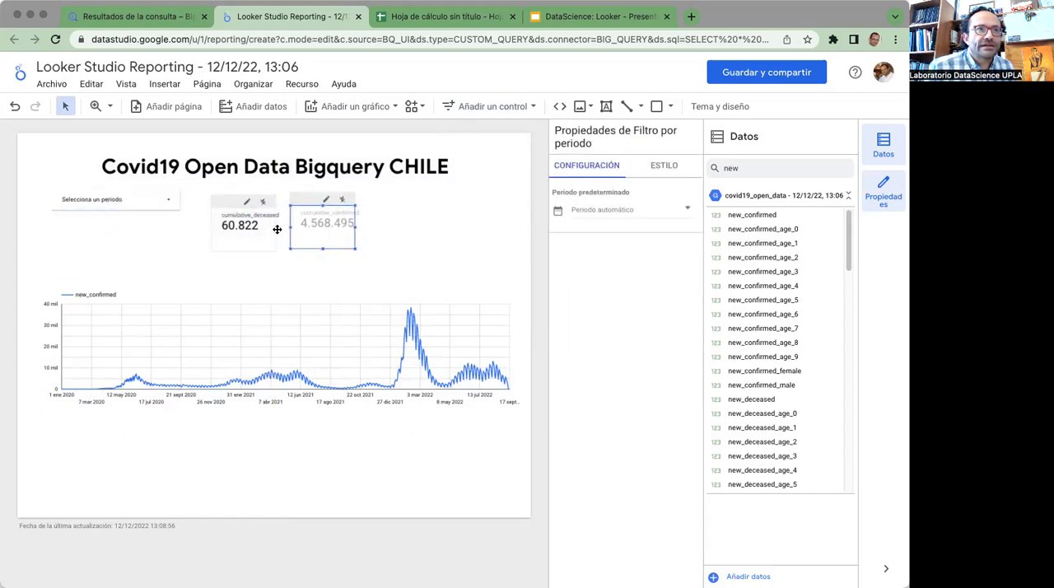
pyautogui.moveTo(438, 207); pyautogui.dragTo(385, 206)
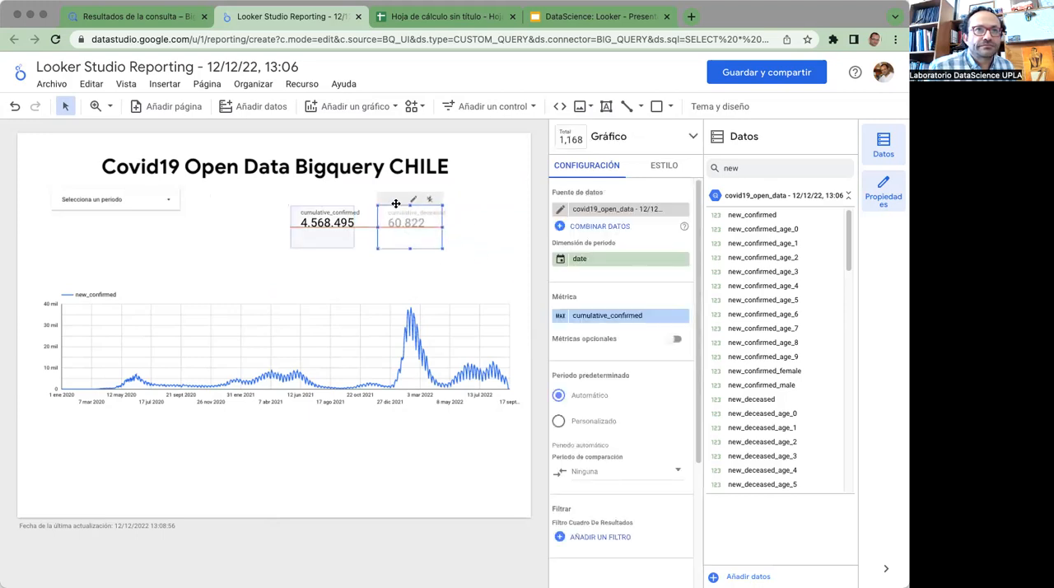
# Examine the period filter's calendar and its default period setting
pyautogui.click(114, 205)
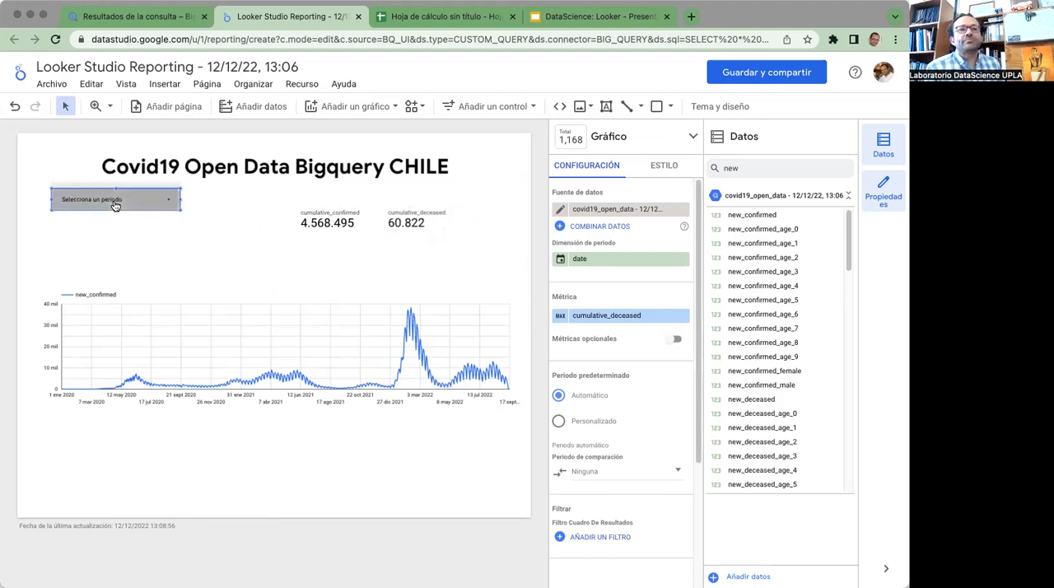
pyautogui.click(115, 206)
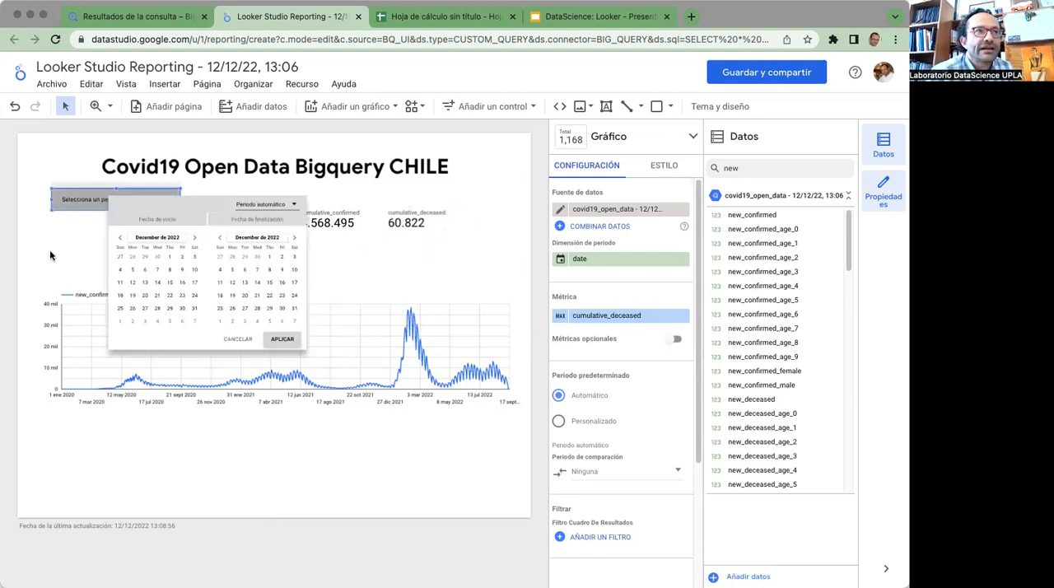
pyautogui.click(76, 210)
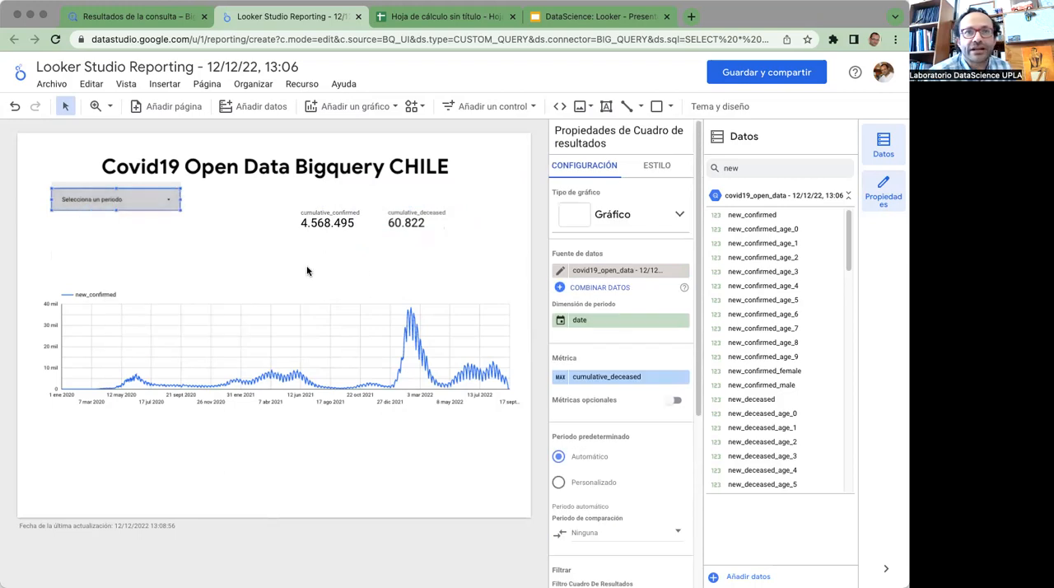
pyautogui.click(137, 206)
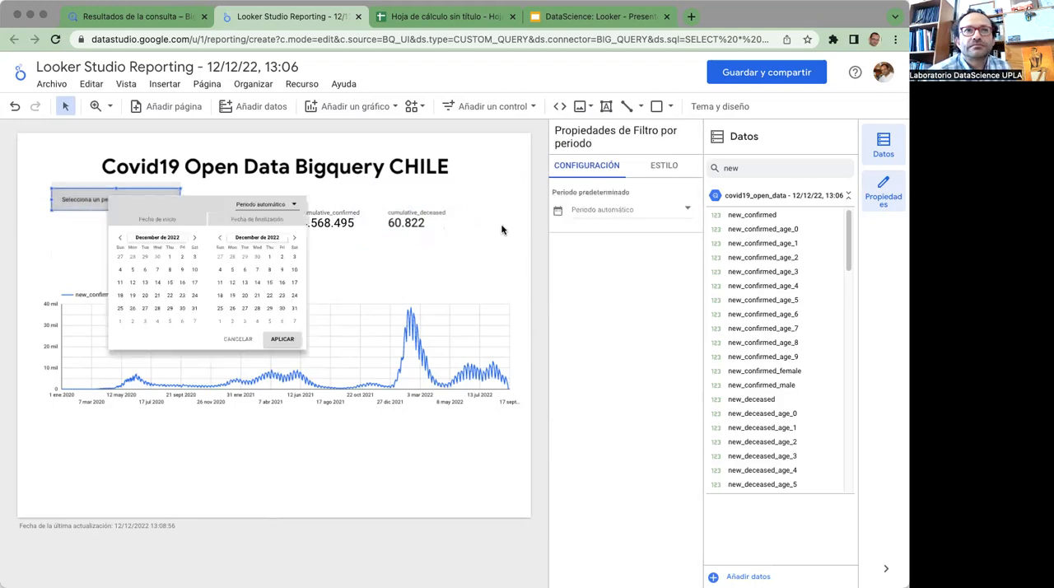
pyautogui.click(217, 187)
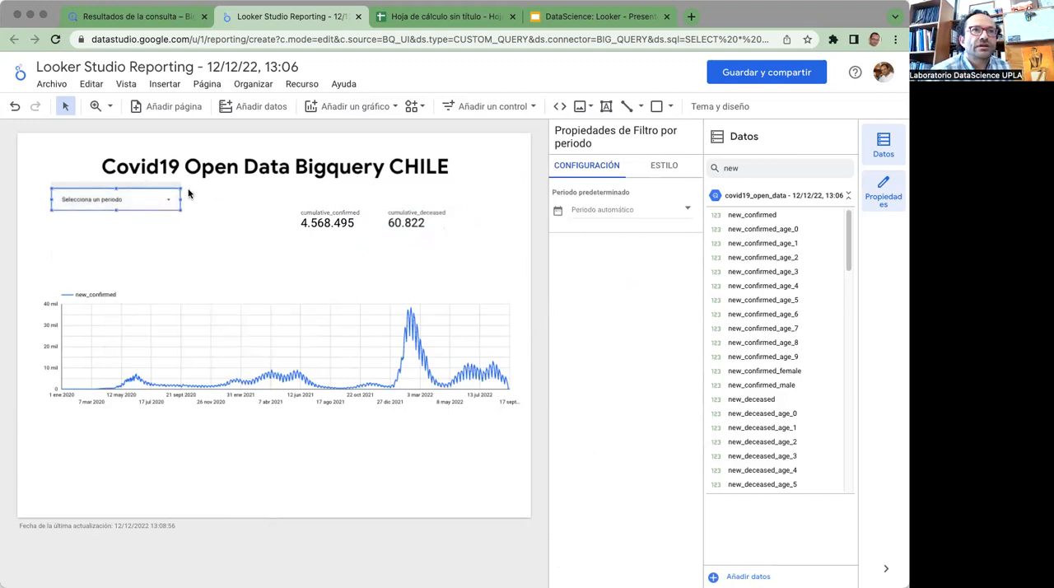
pyautogui.click(683, 212)
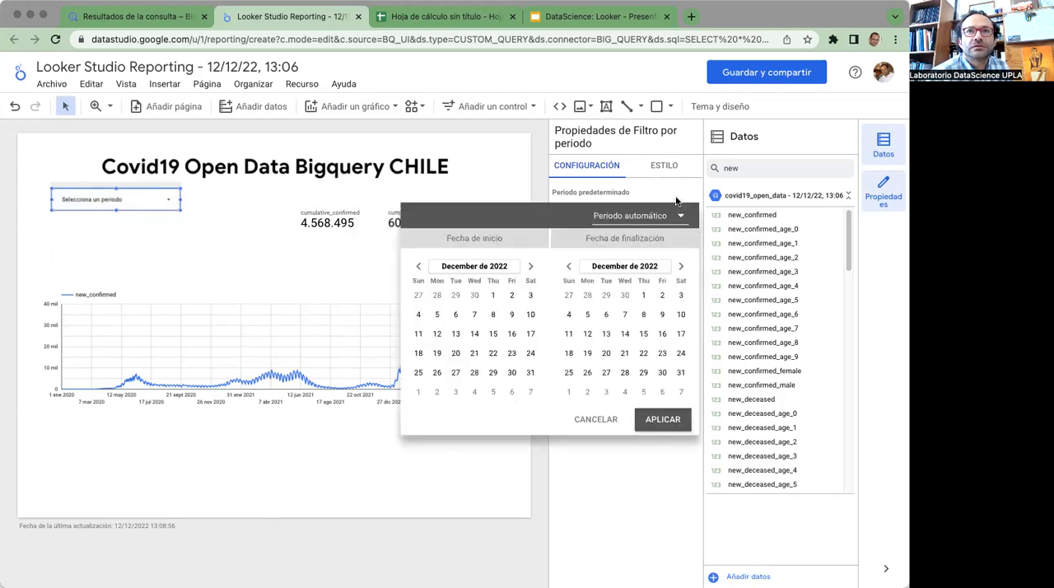
pyautogui.click(216, 280)
# Search the data fields for "date" and check the period dimension of the time series chart and the cumulative_confirmed scorecard
pyautogui.click(301, 318)
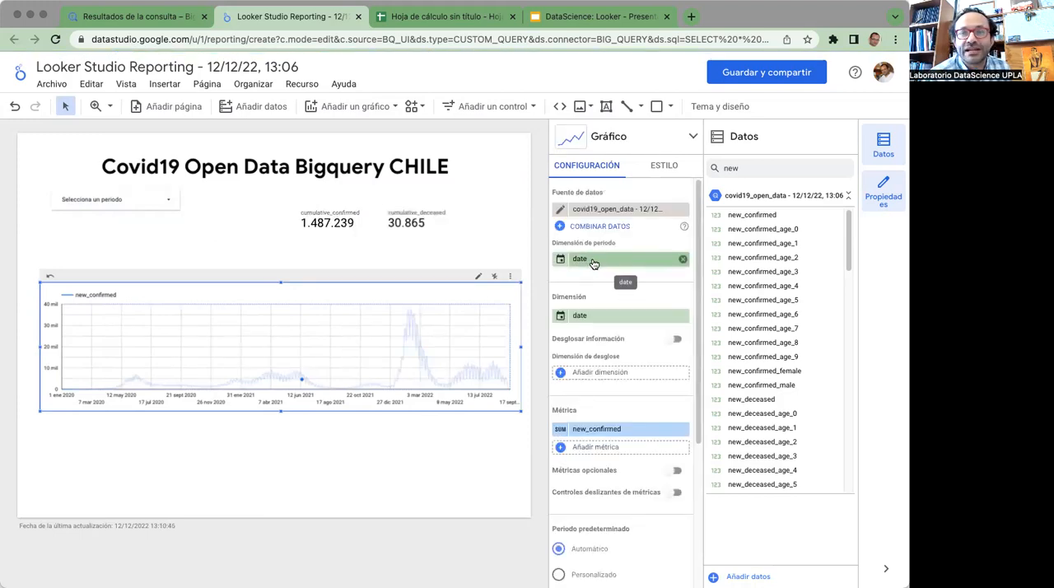
pyautogui.doubleClick(741, 168)
pyautogui.write('da')
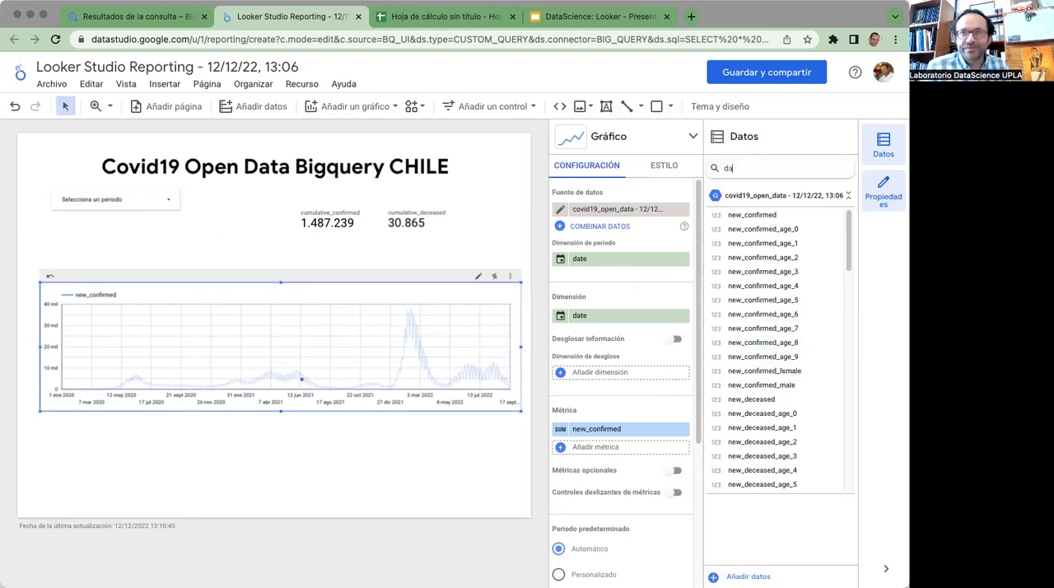
pyautogui.write('te')
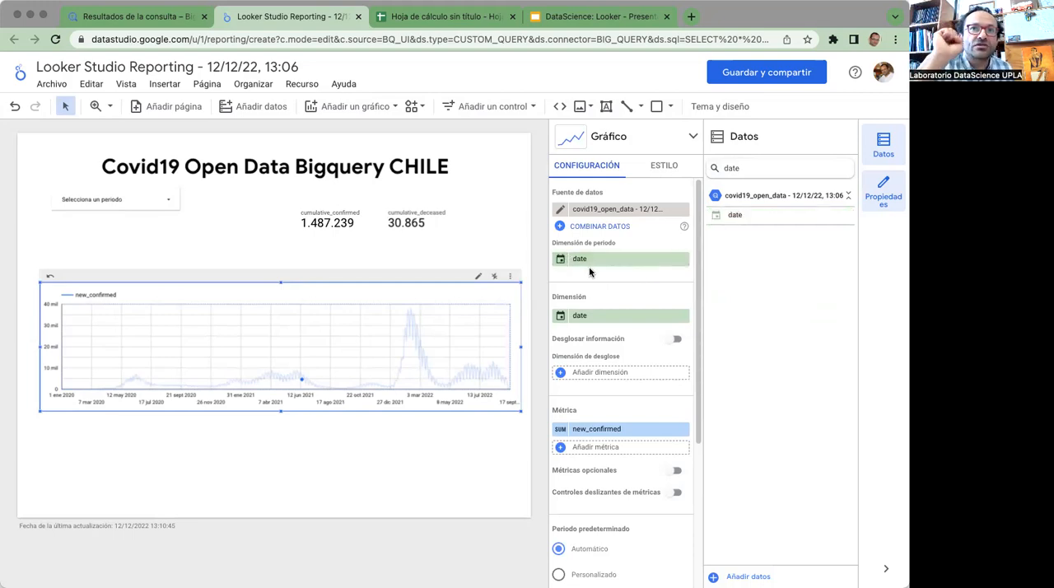
pyautogui.click(343, 226)
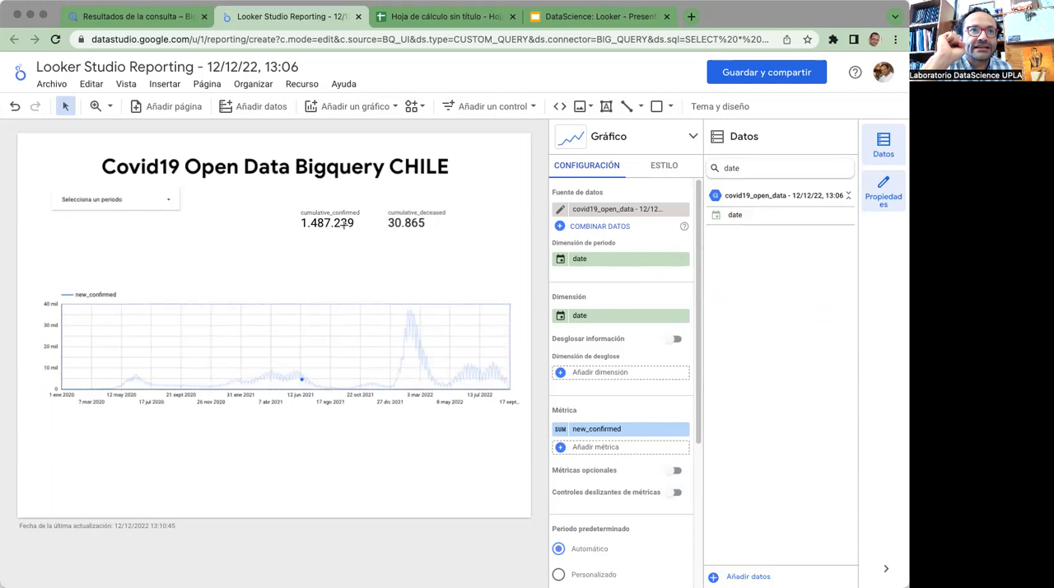
pyautogui.click(331, 210)
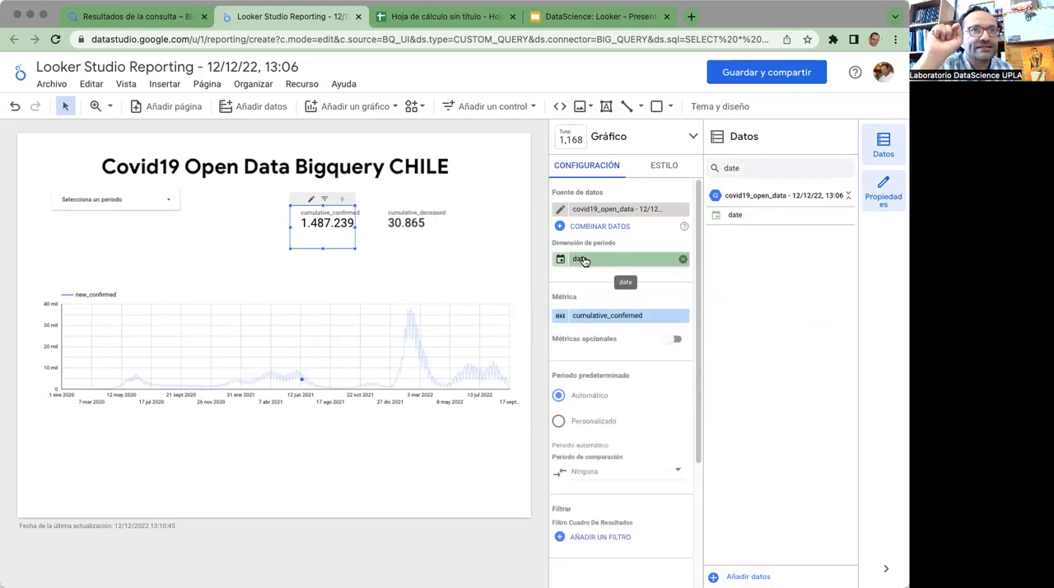
# Apply El año pasado in the period filter and clear the data point selection on the time series chart
pyautogui.click(170, 204)
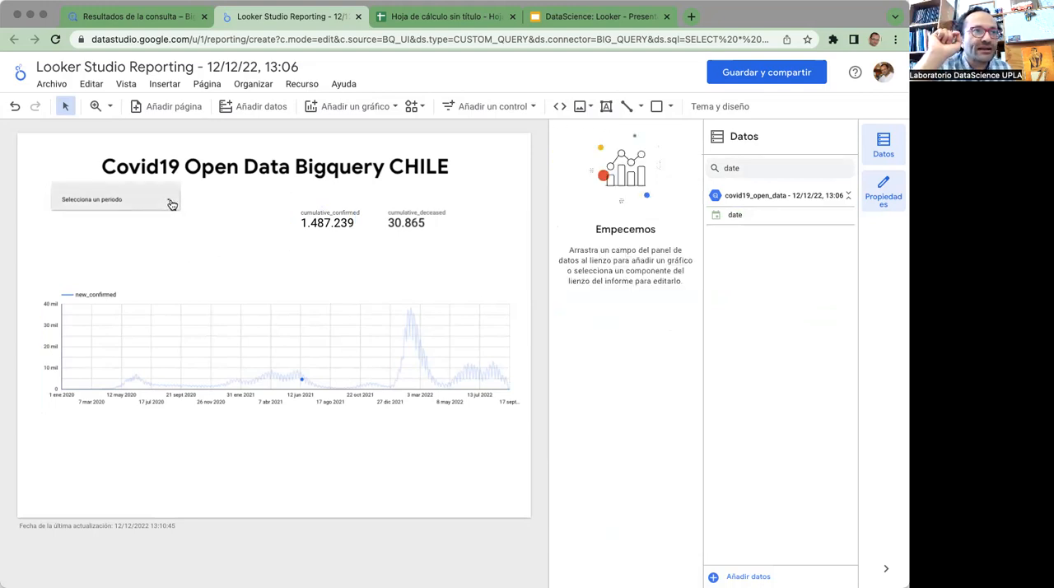
pyautogui.click(178, 209)
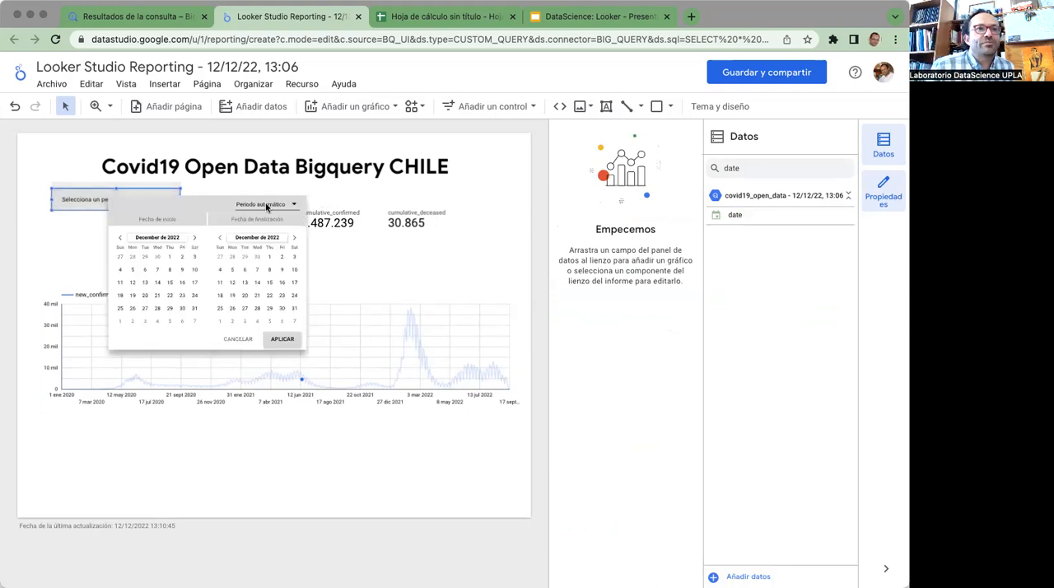
pyautogui.click(269, 202)
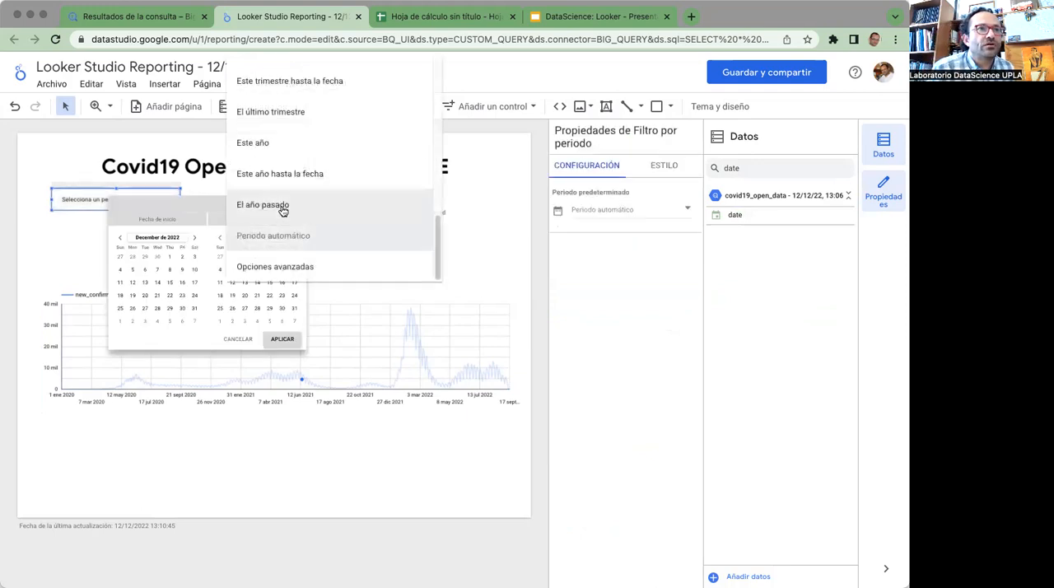
pyautogui.click(285, 205)
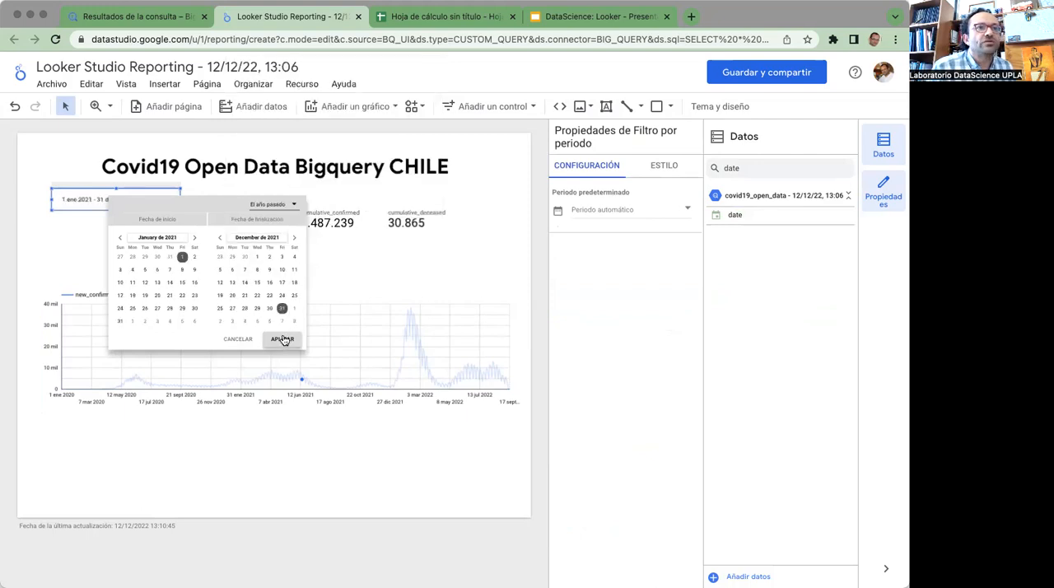
pyautogui.click(283, 340)
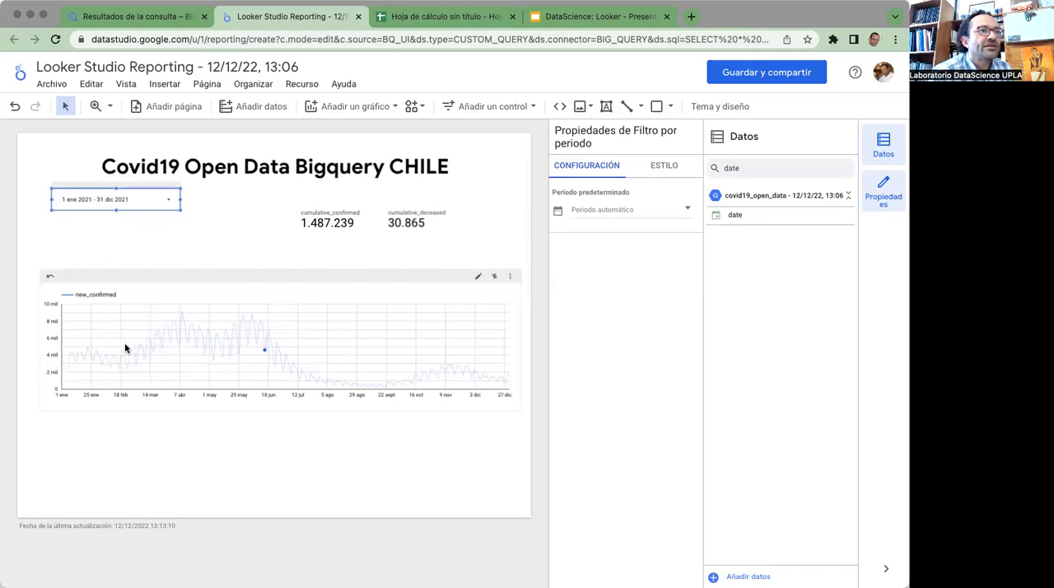
pyautogui.click(144, 444)
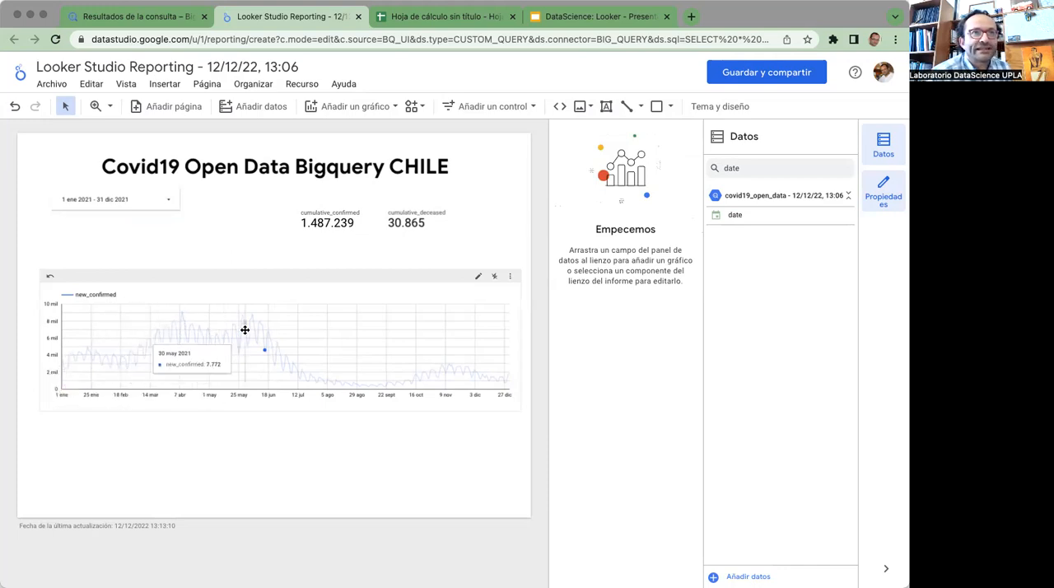
pyautogui.click(285, 282)
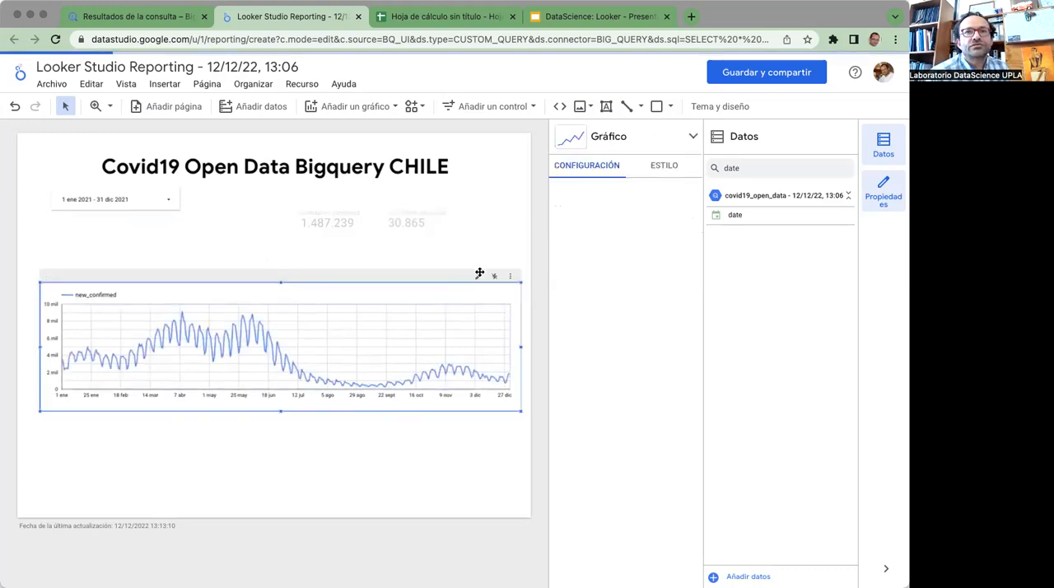
# Examine the configuration and style settings of the new_confirmed time series chart, down to its background, border and header options
pyautogui.scroll(-2, 635, 395)
pyautogui.scroll(-3, 637, 424)
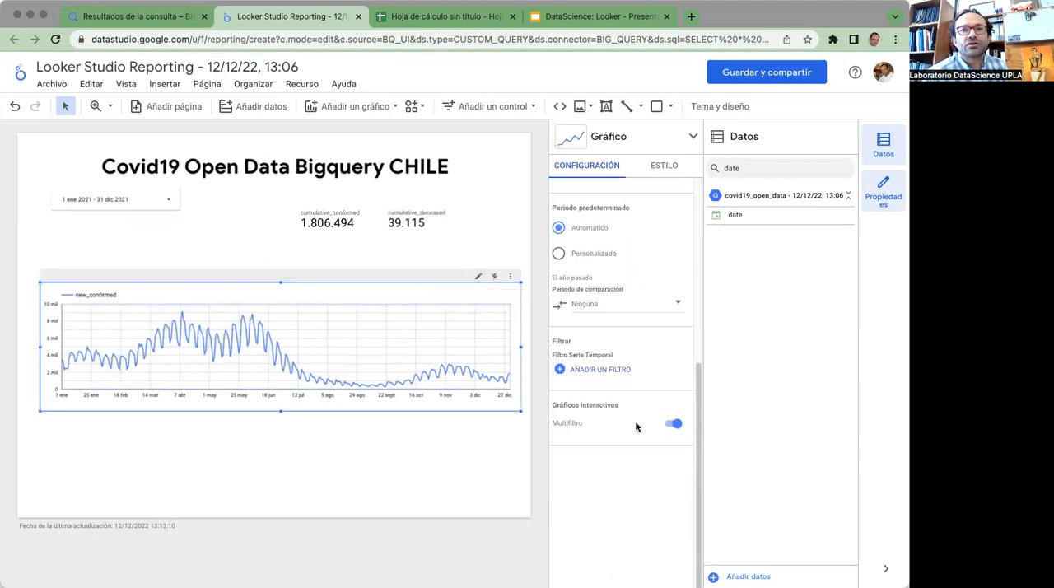
pyautogui.scroll(2, 636, 427)
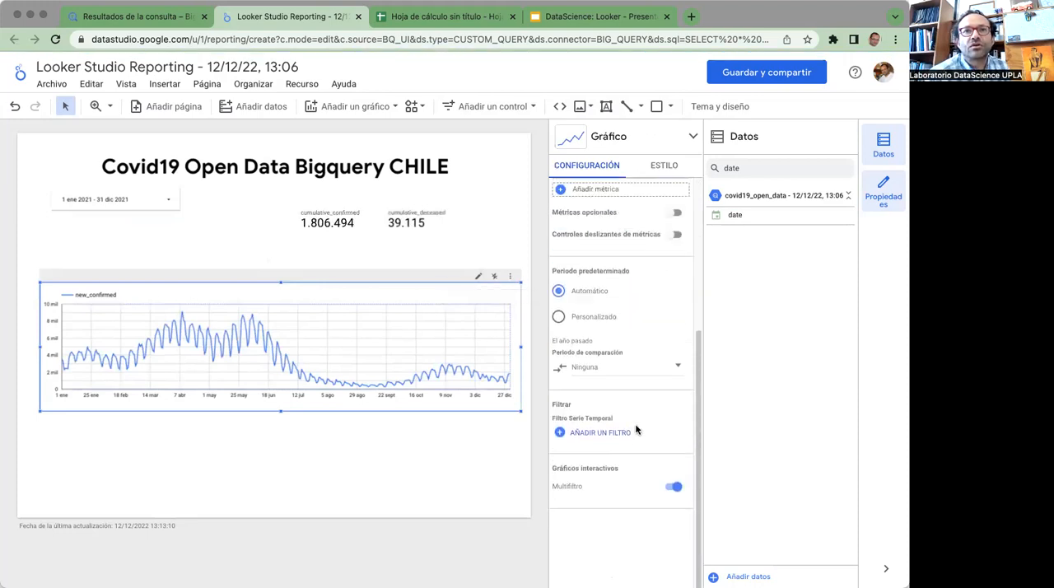
pyautogui.scroll(2, 636, 427)
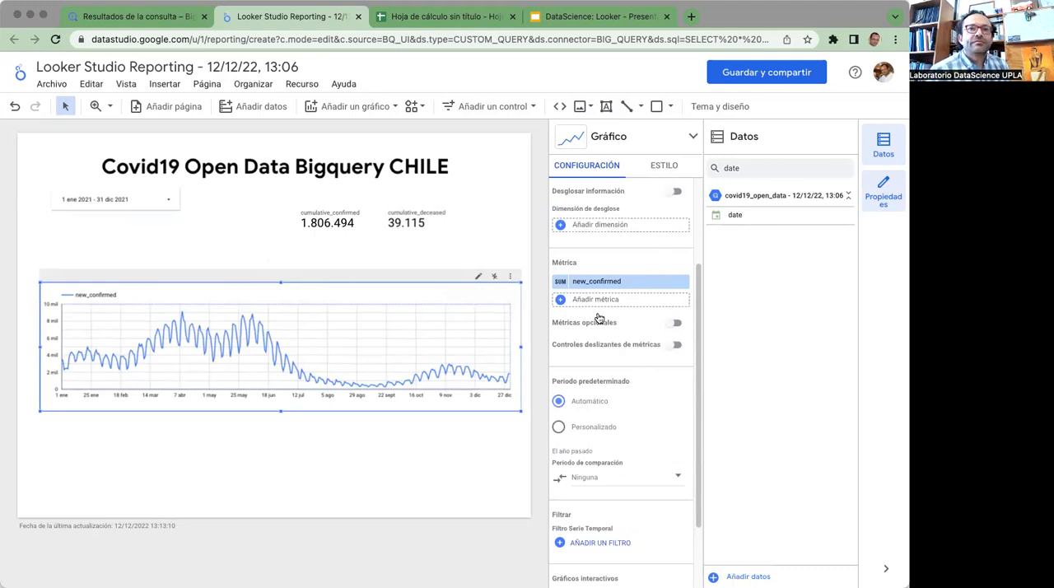
pyautogui.click(659, 167)
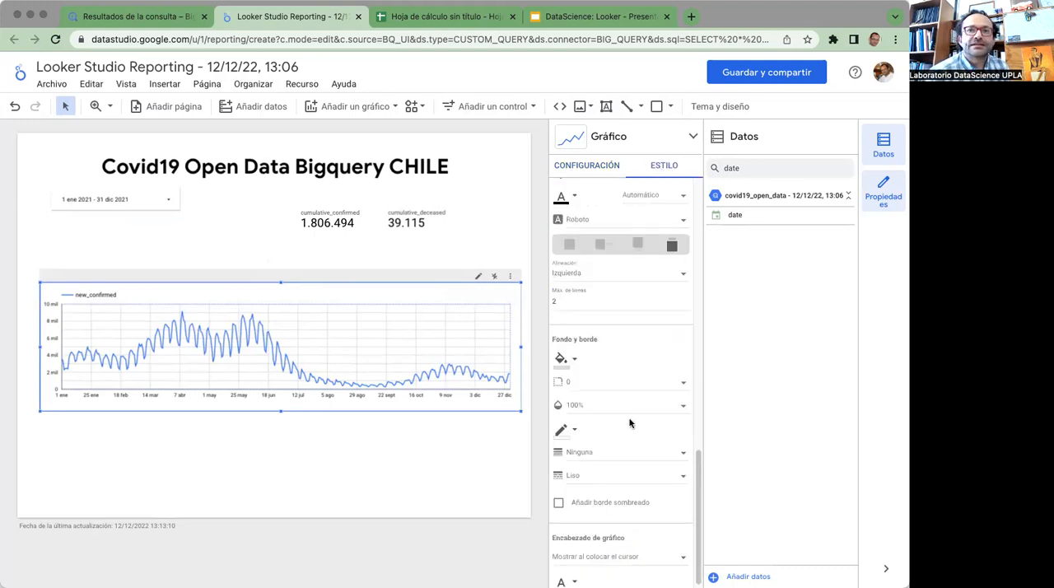
pyautogui.scroll(-5, 631, 420)
pyautogui.scroll(3, 627, 423)
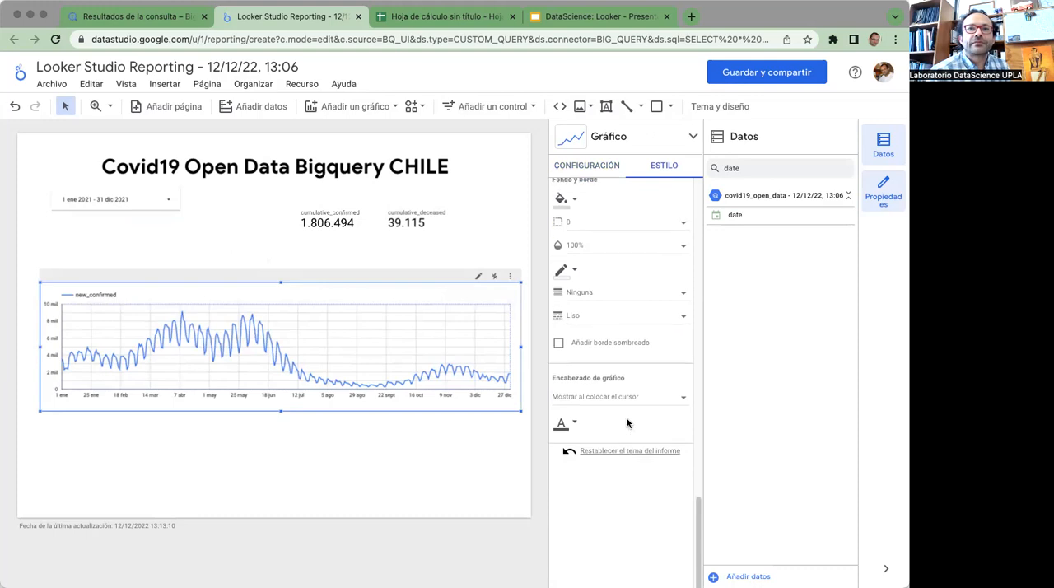
pyautogui.scroll(5, 626, 423)
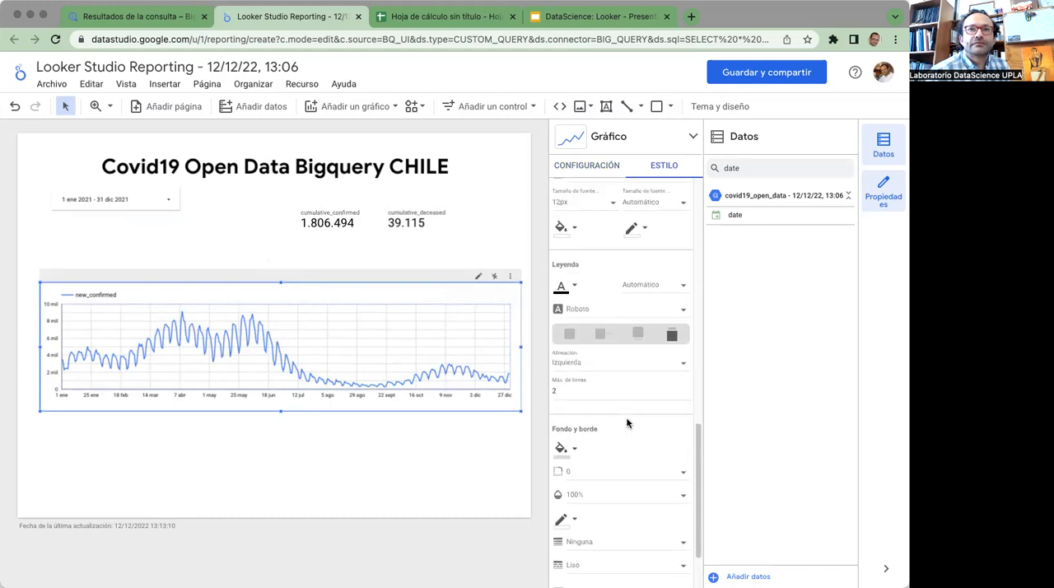
pyautogui.scroll(1, 627, 423)
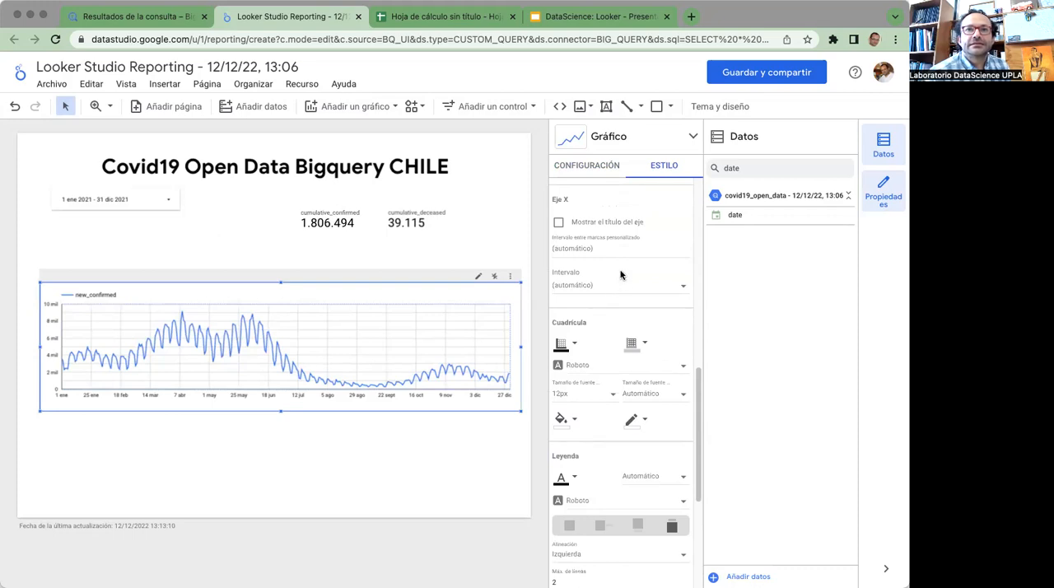
# Set the custom tick interval on the X axis of the new_confirmed time series chart to 7
pyautogui.click(685, 289)
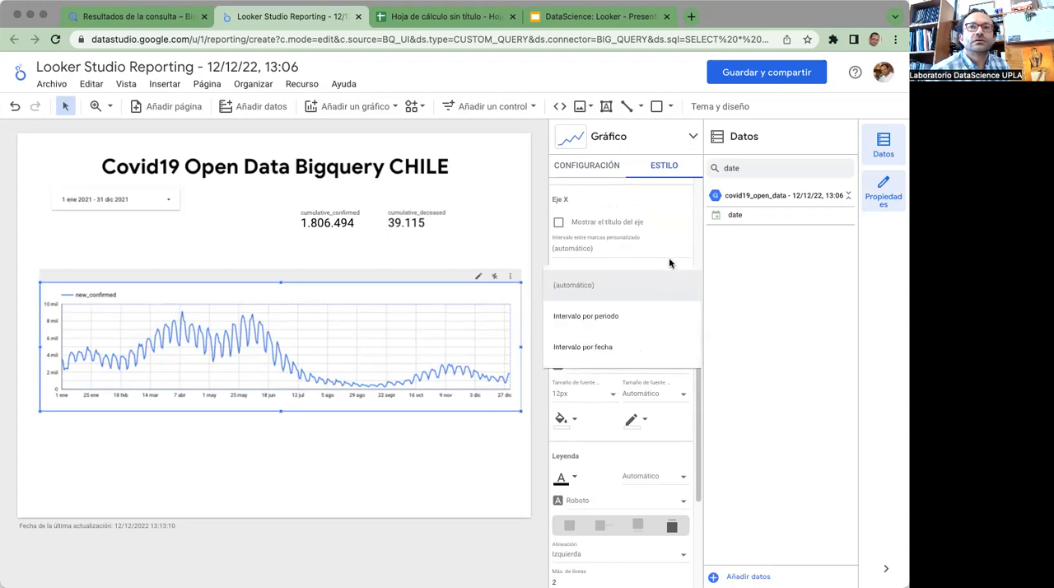
pyautogui.click(669, 260)
pyautogui.click(672, 248)
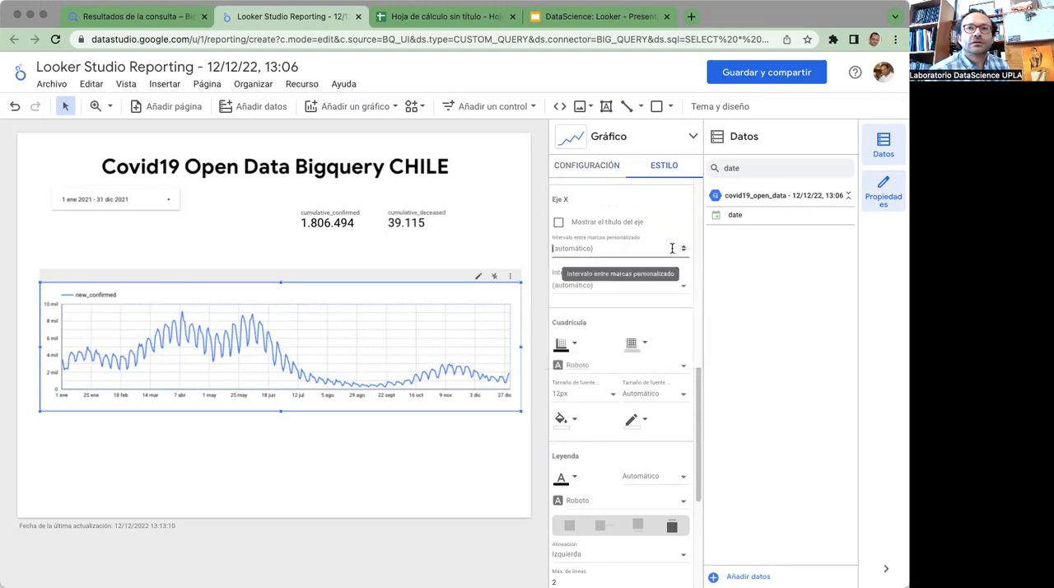
pyautogui.write('3')
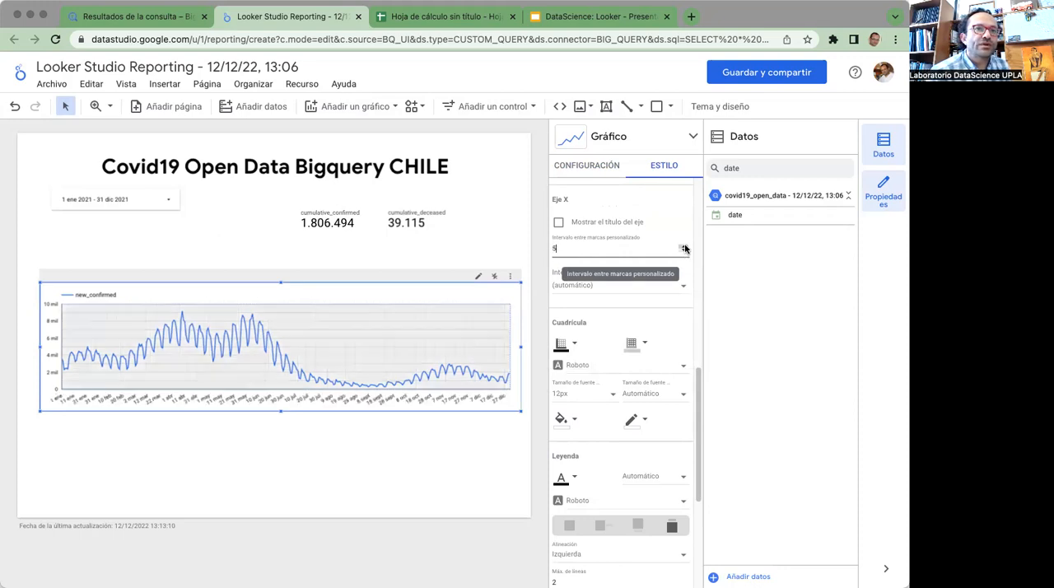
pyautogui.press('BackSpace')
pyautogui.write('7')
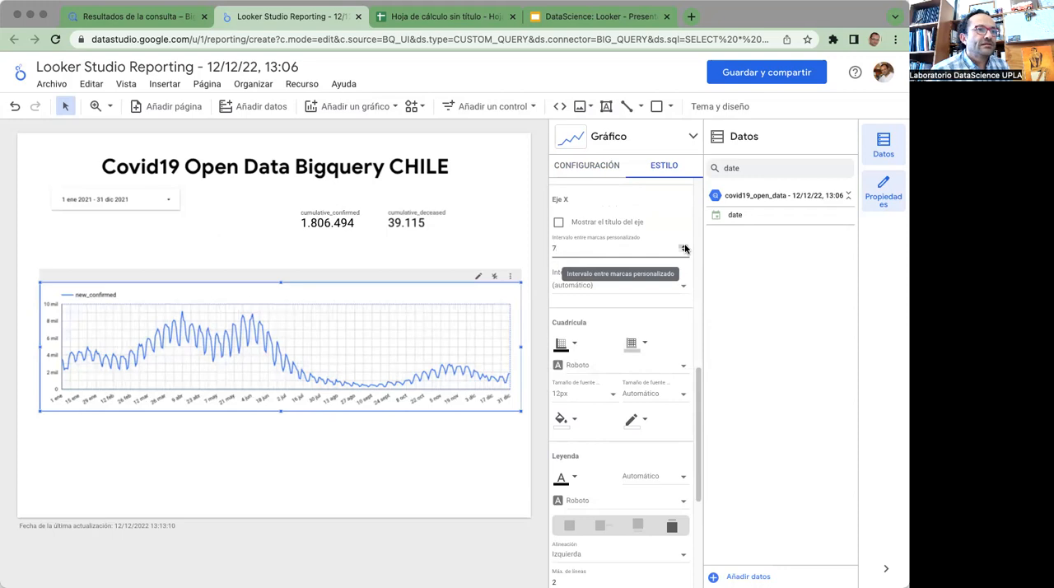
pyautogui.click(305, 447)
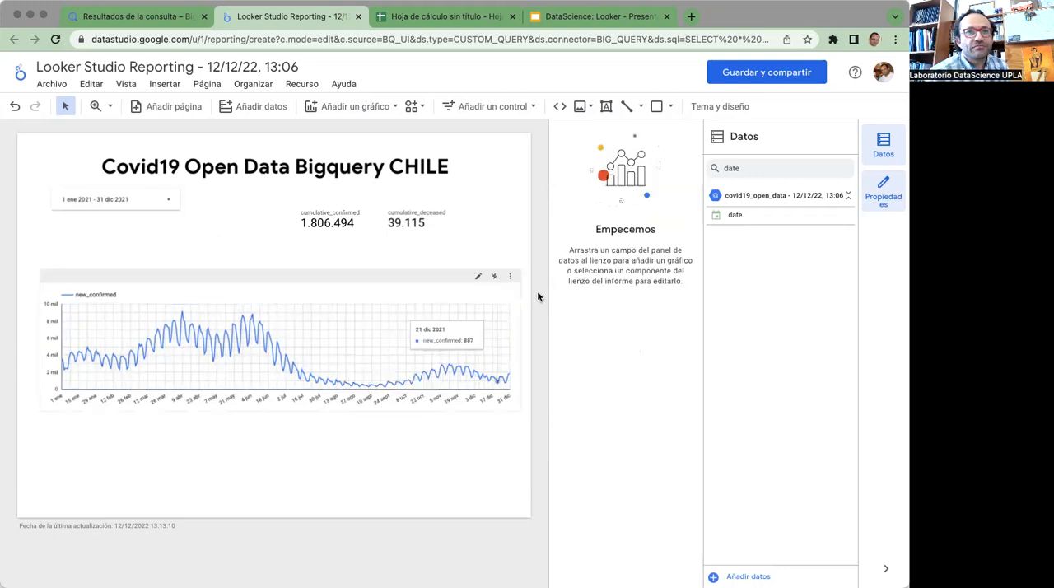
# Duplicate the new_confirmed time series chart, placing the copy below the original and shifting the original up to make room
pyautogui.click(511, 281)
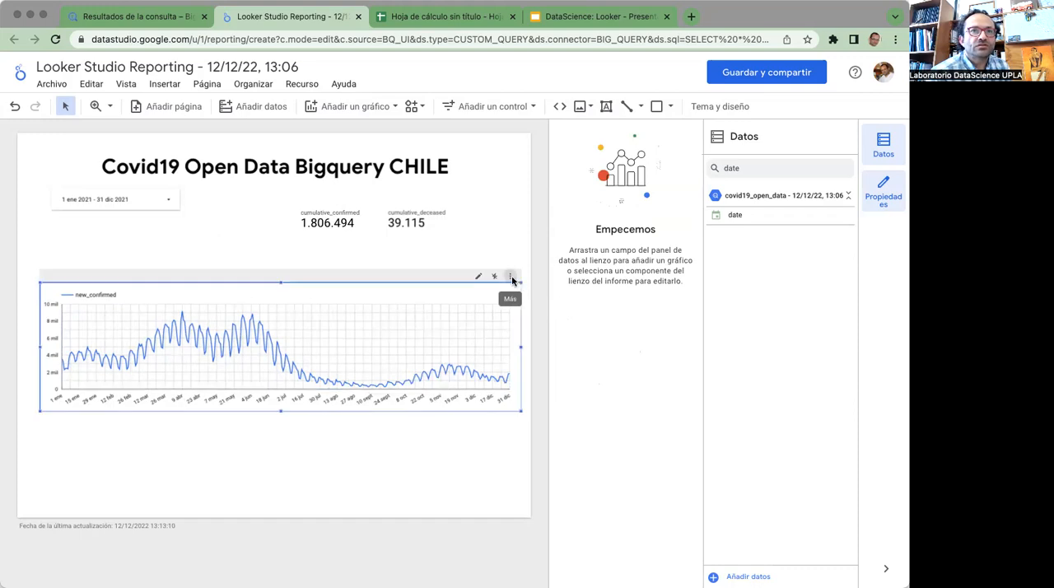
pyautogui.click(511, 277)
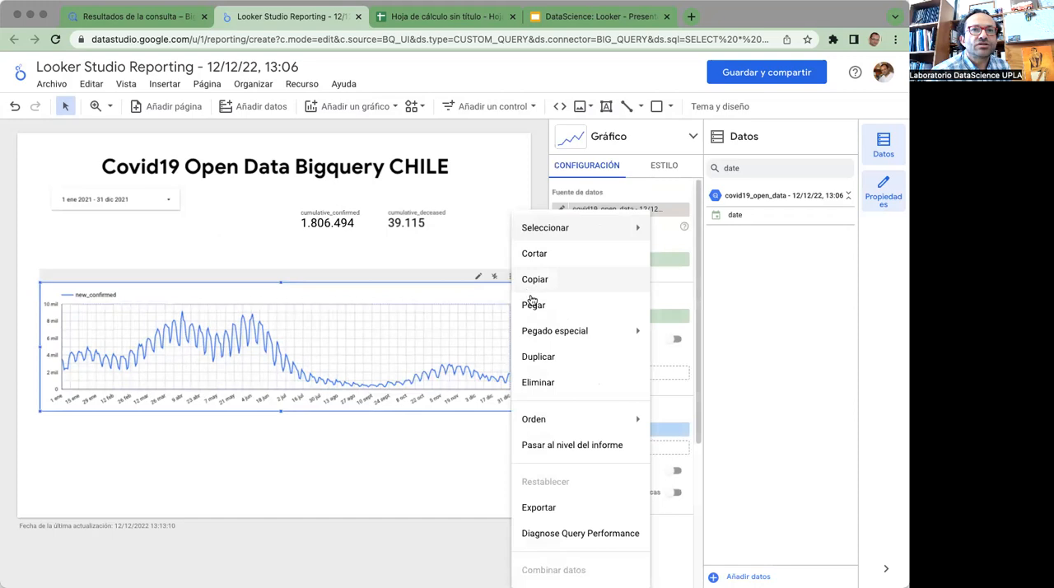
pyautogui.click(538, 356)
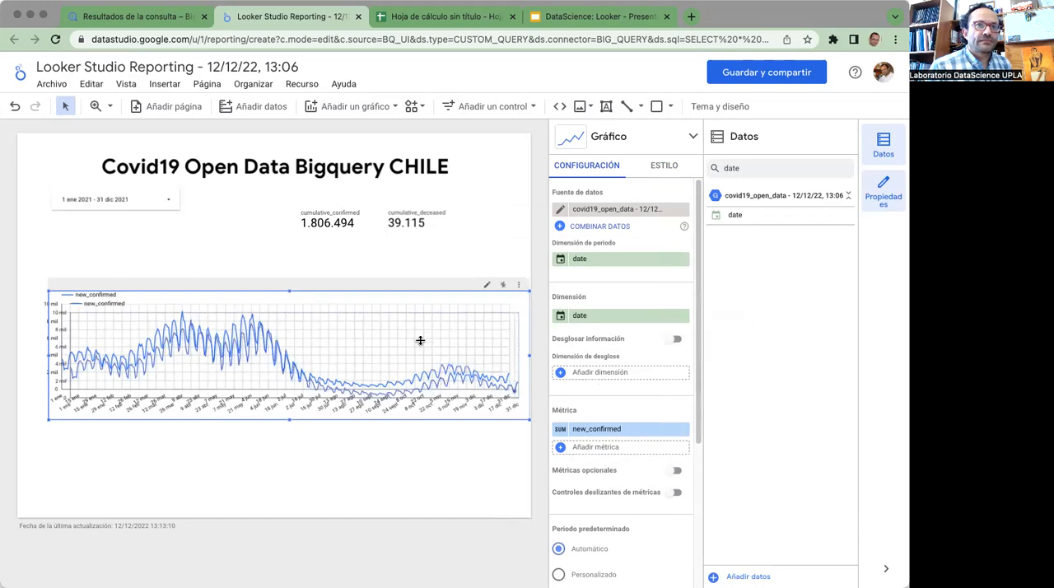
pyautogui.moveTo(410, 291); pyautogui.dragTo(403, 379)
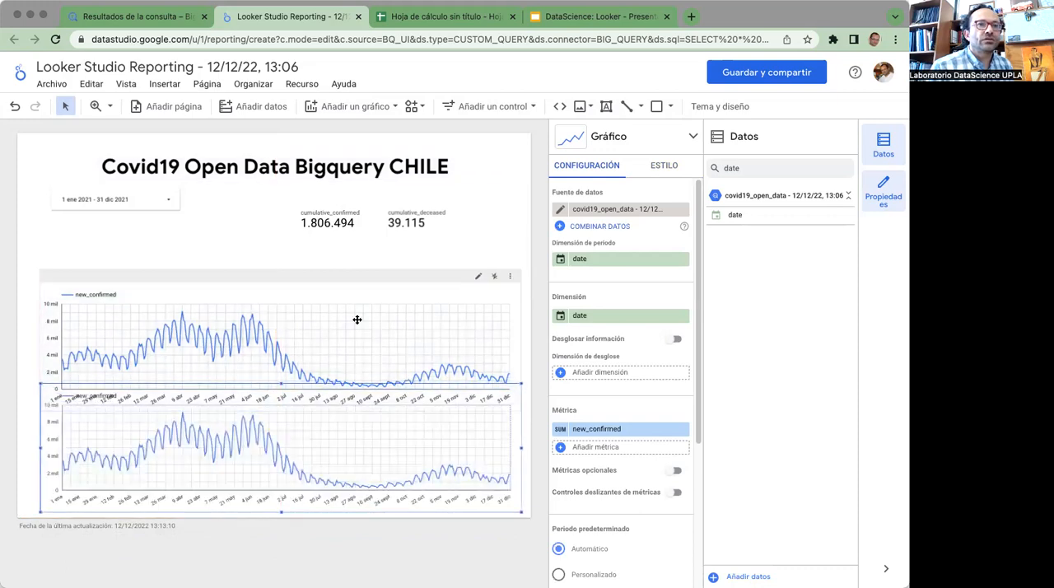
pyautogui.moveTo(348, 274); pyautogui.dragTo(346, 245)
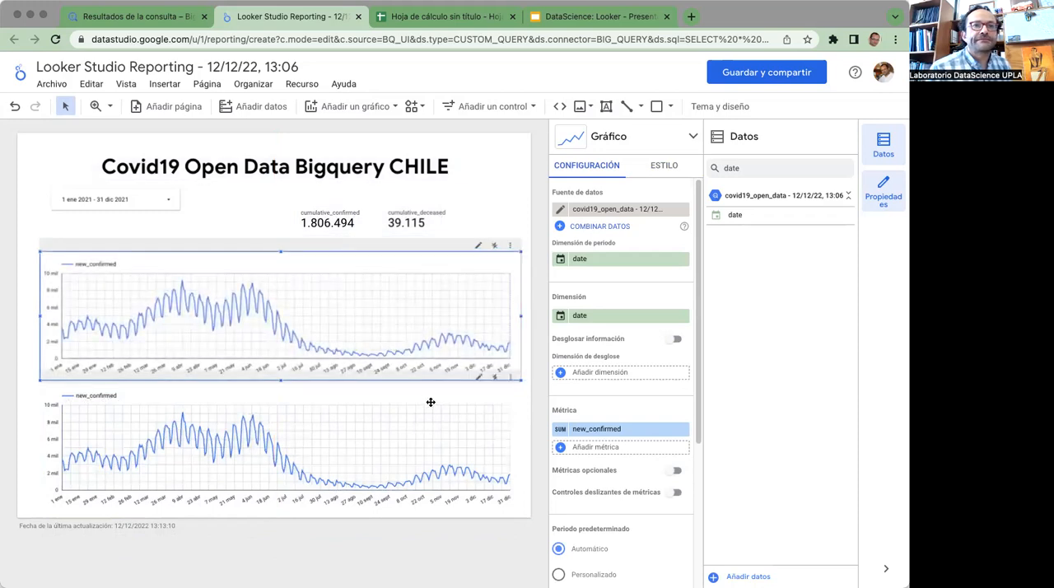
# Search the data fields for "new" and replace new_confirmed with new_deceased as the metric of the lower time series chart
pyautogui.click(432, 405)
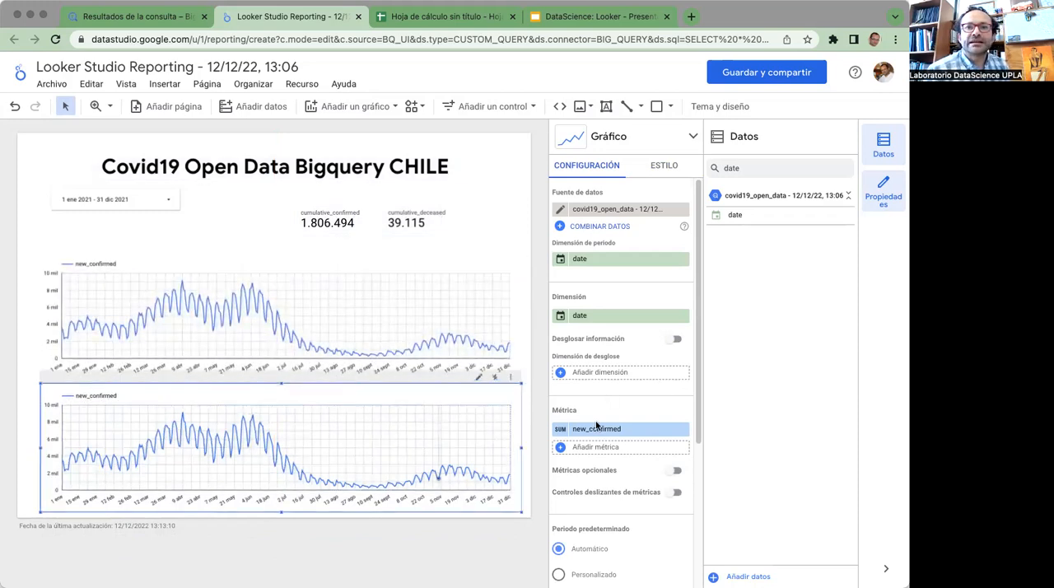
pyautogui.doubleClick(742, 168)
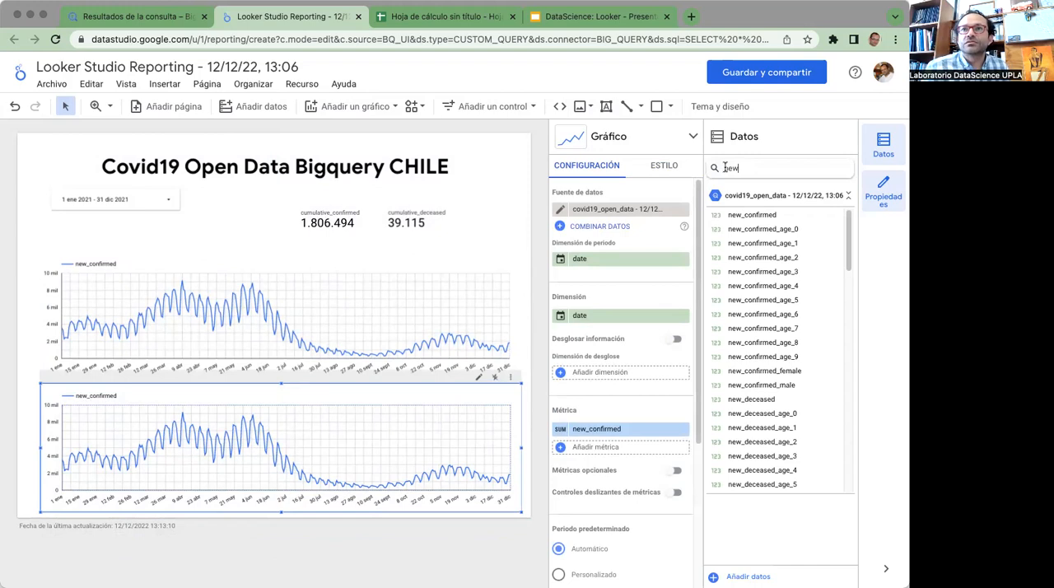
pyautogui.moveTo(770, 401); pyautogui.dragTo(602, 429)
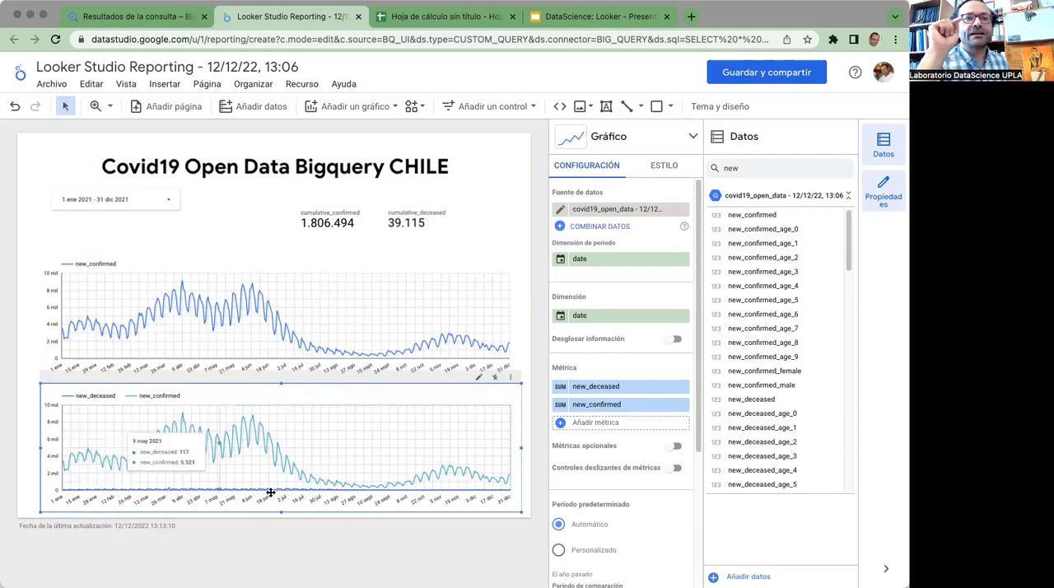
pyautogui.moveTo(682, 407)
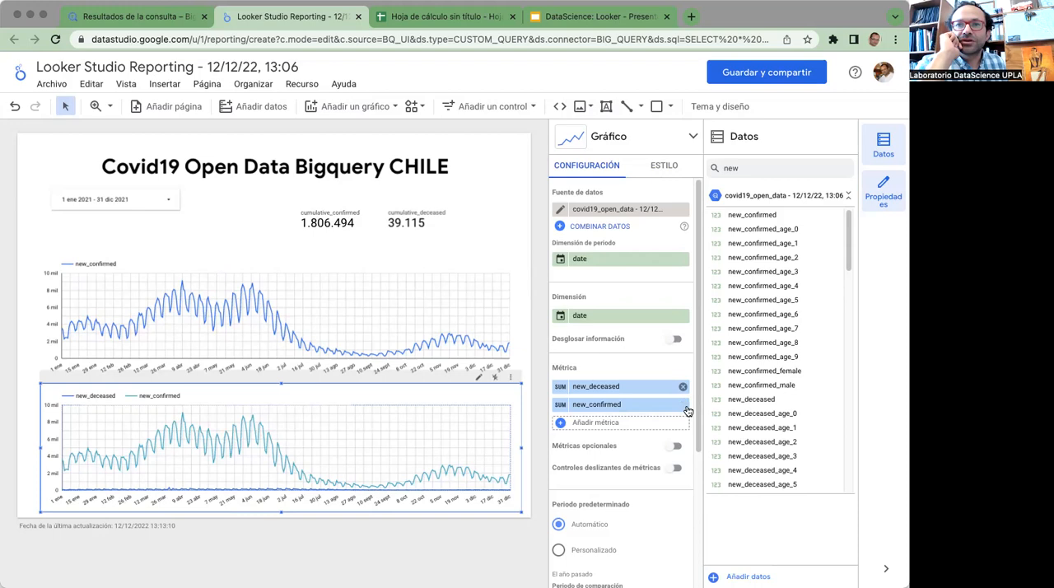
pyautogui.click(683, 404)
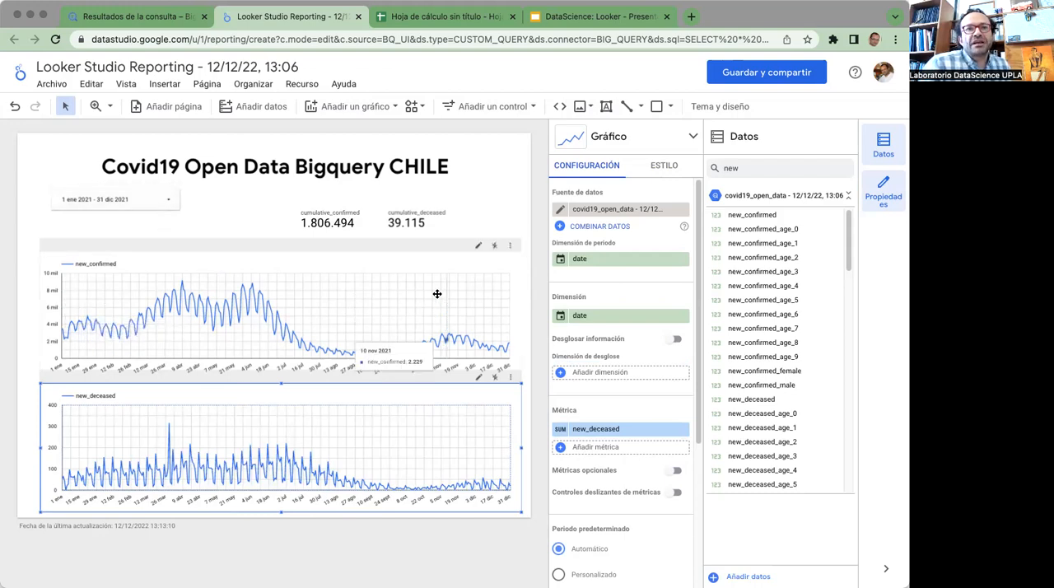
# Make new_deceased and new_confirmed the two metrics of the upper time series chart
pyautogui.click(420, 251)
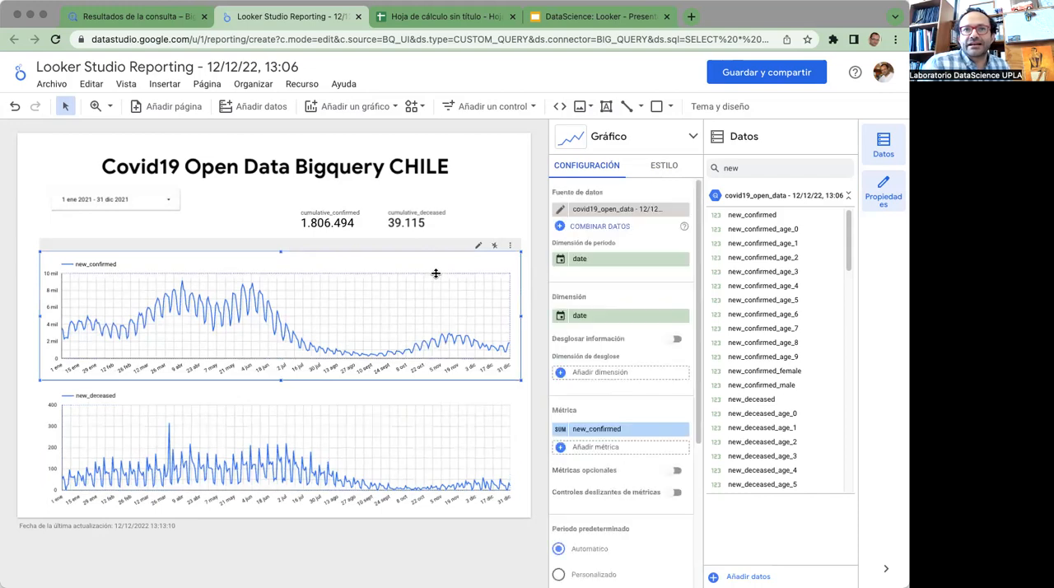
pyautogui.moveTo(736, 400); pyautogui.dragTo(587, 448)
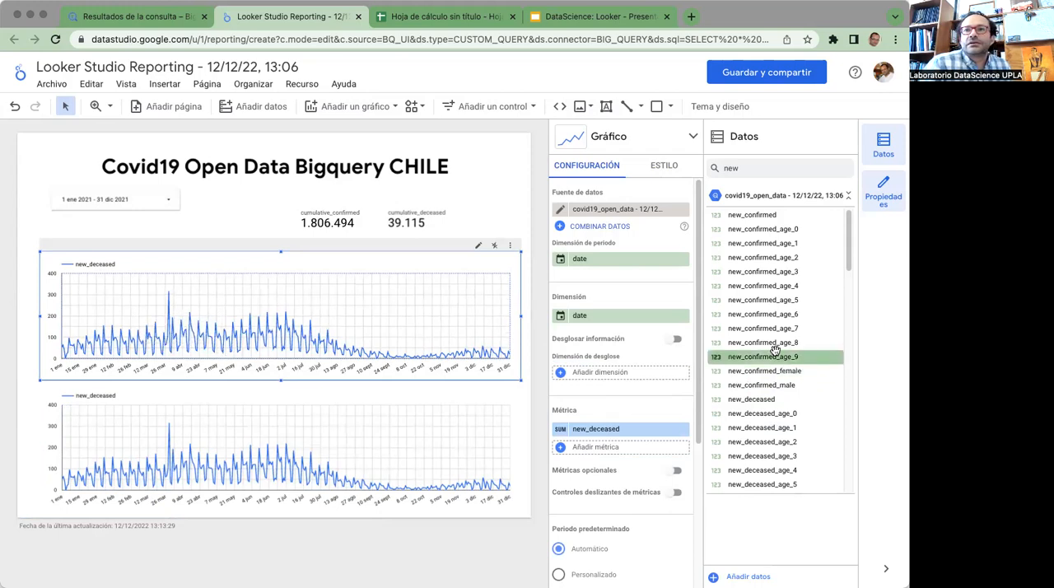
pyautogui.click(614, 447)
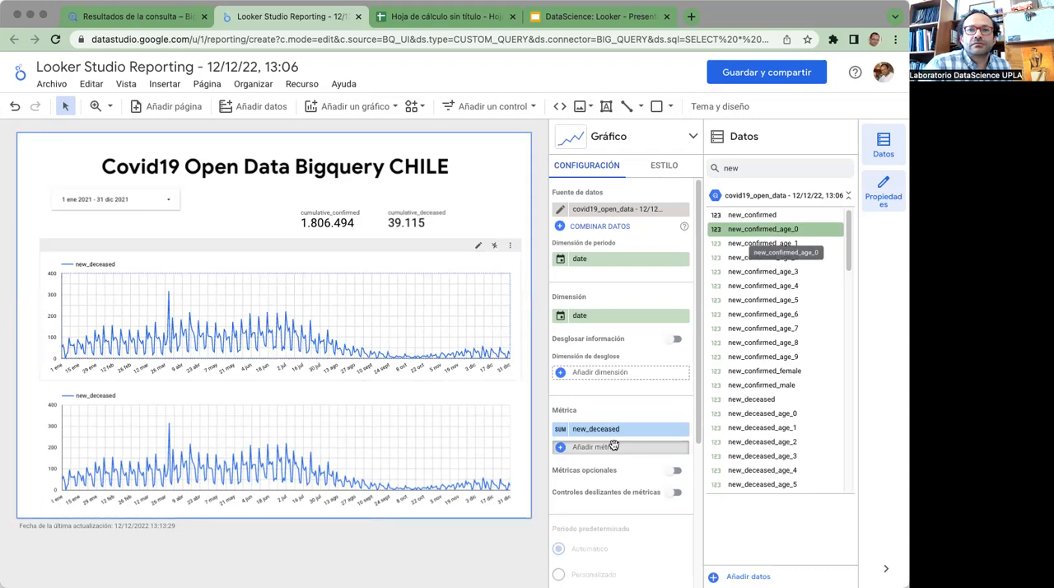
pyautogui.moveTo(614, 445); pyautogui.dragTo(659, 461)
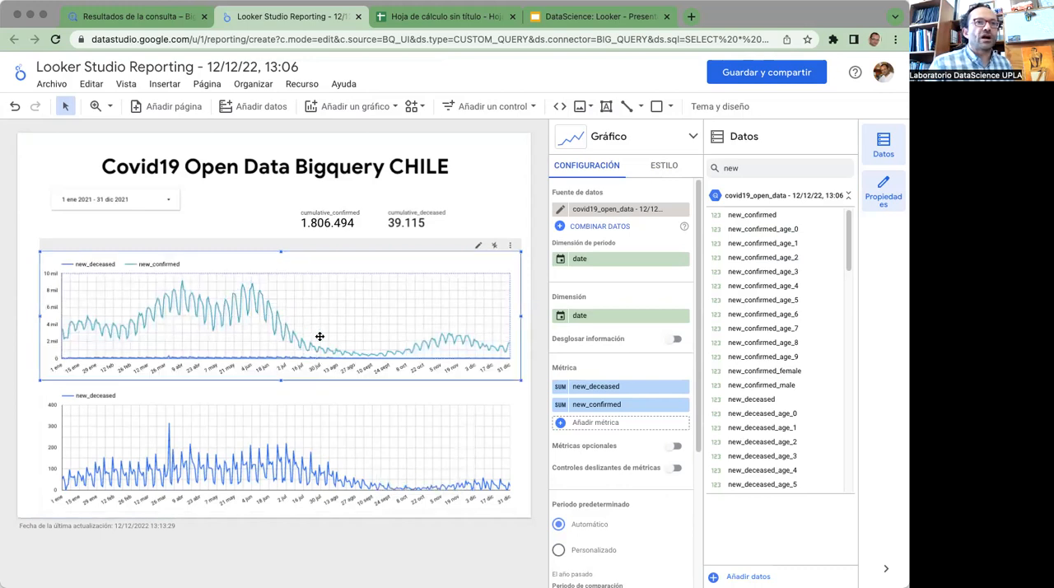
# Set the period filter to run from 1 March 2020 to 30 September 2022 and review the applied dates in its calendar
pyautogui.click(168, 205)
pyautogui.click(169, 205)
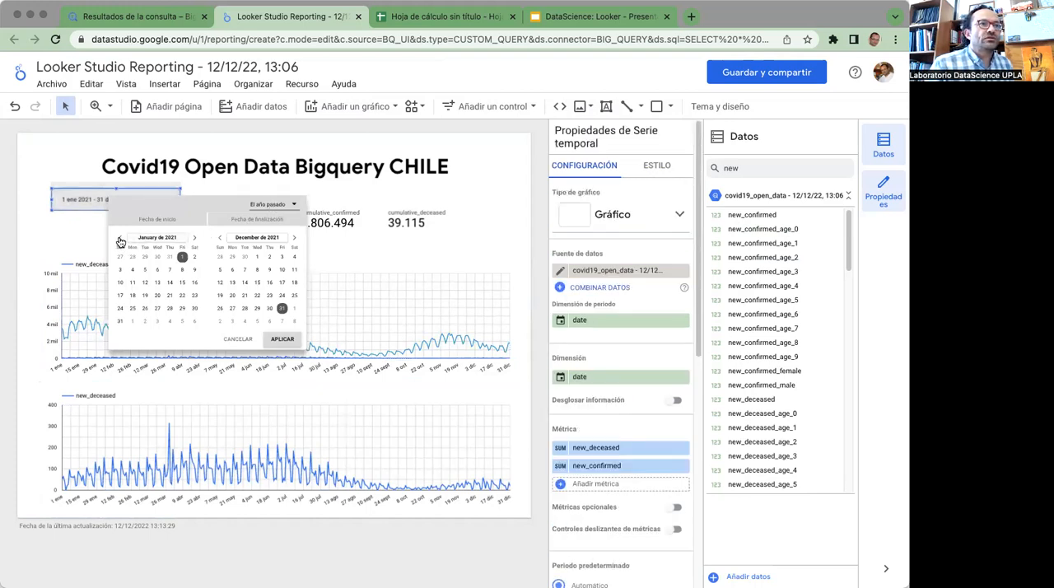
pyautogui.click(143, 239)
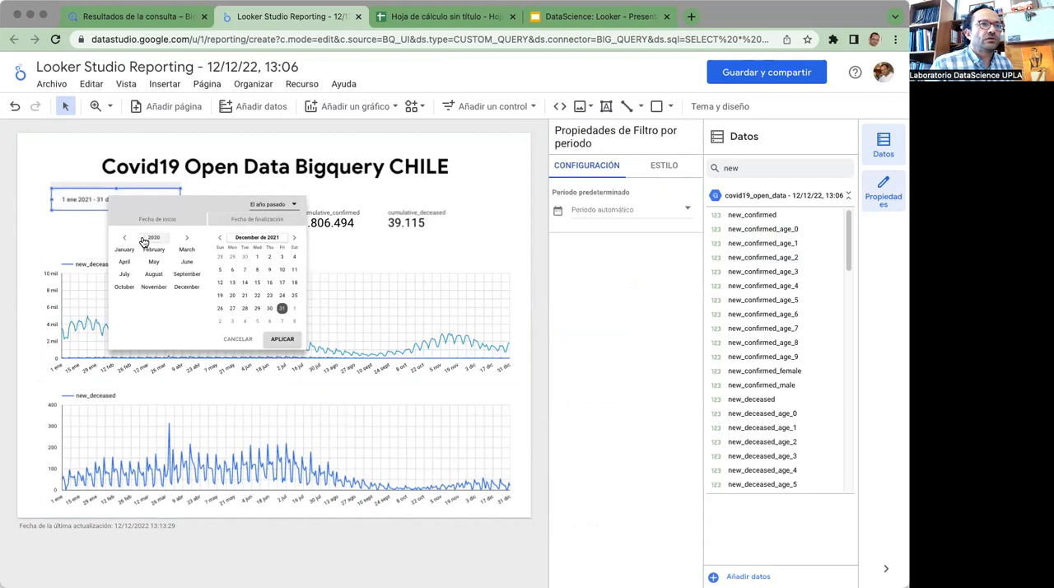
pyautogui.click(185, 250)
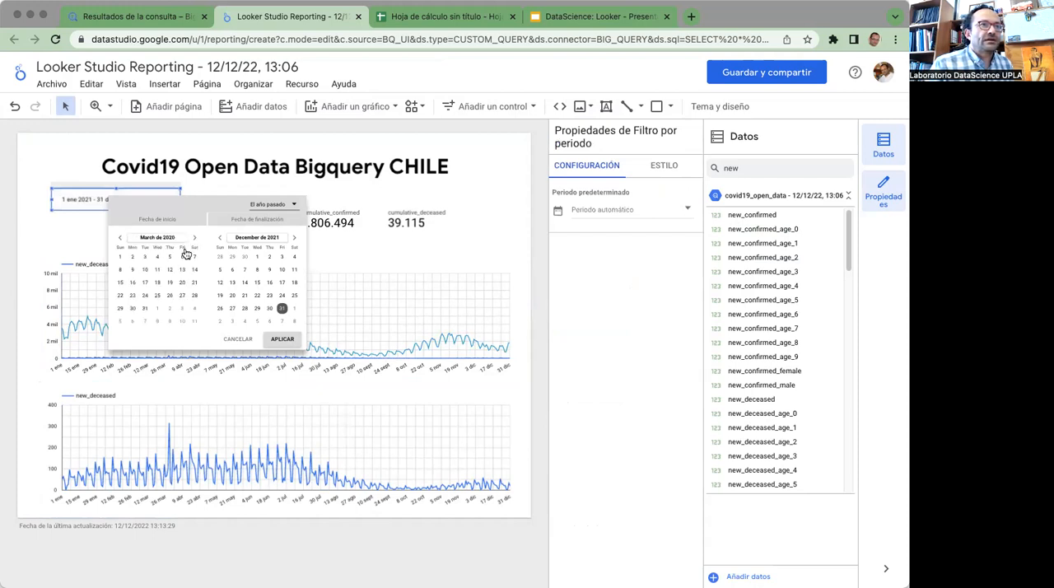
pyautogui.click(275, 238)
pyautogui.click(285, 239)
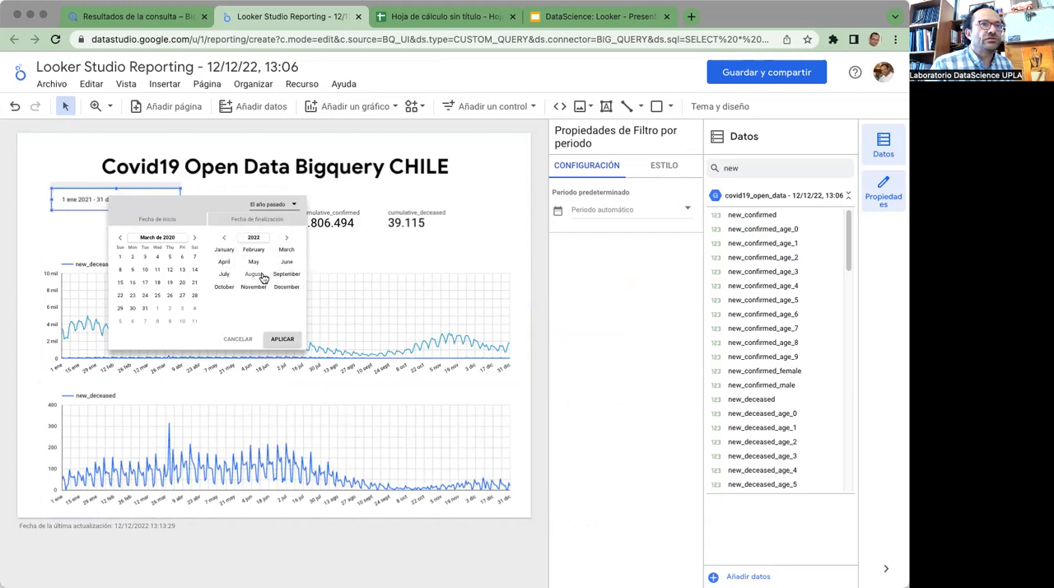
pyautogui.click(285, 274)
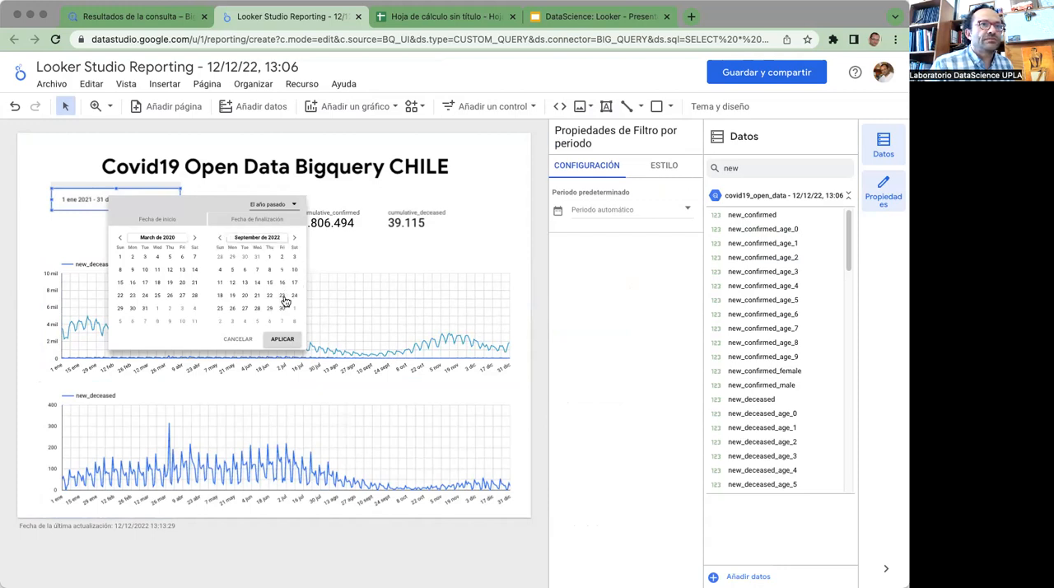
pyautogui.click(278, 342)
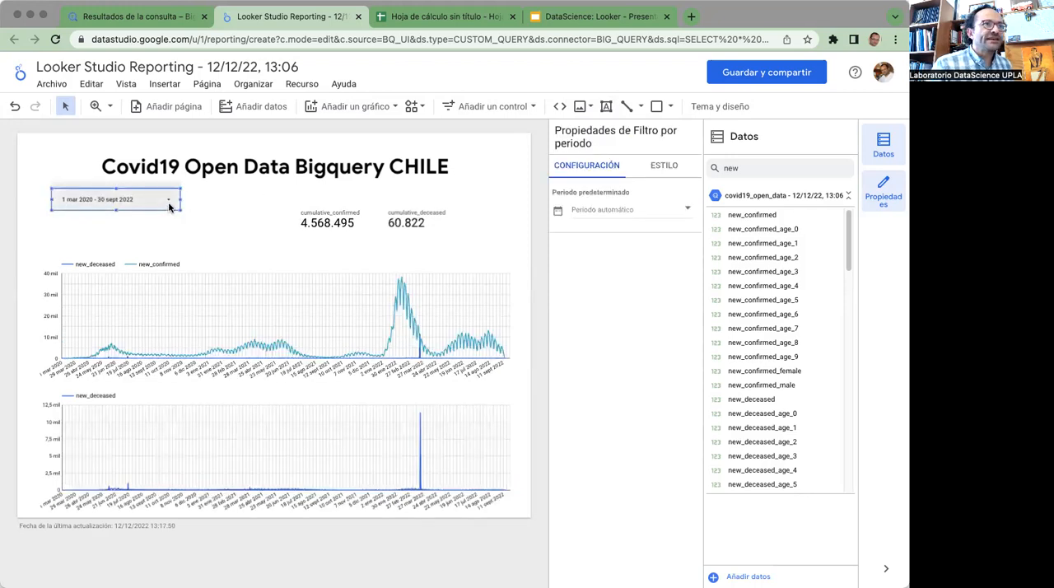
pyautogui.click(171, 206)
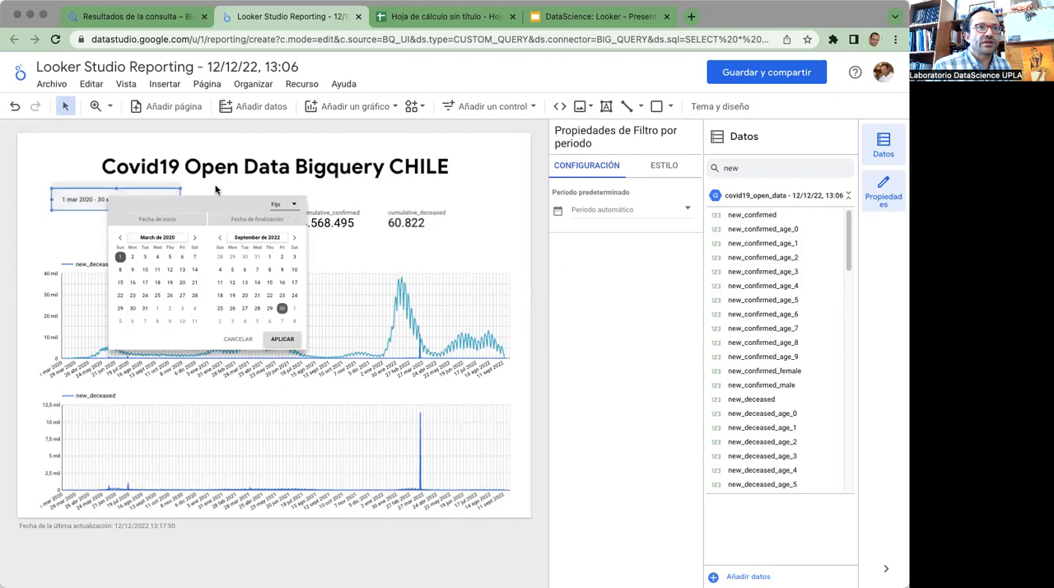
pyautogui.click(339, 245)
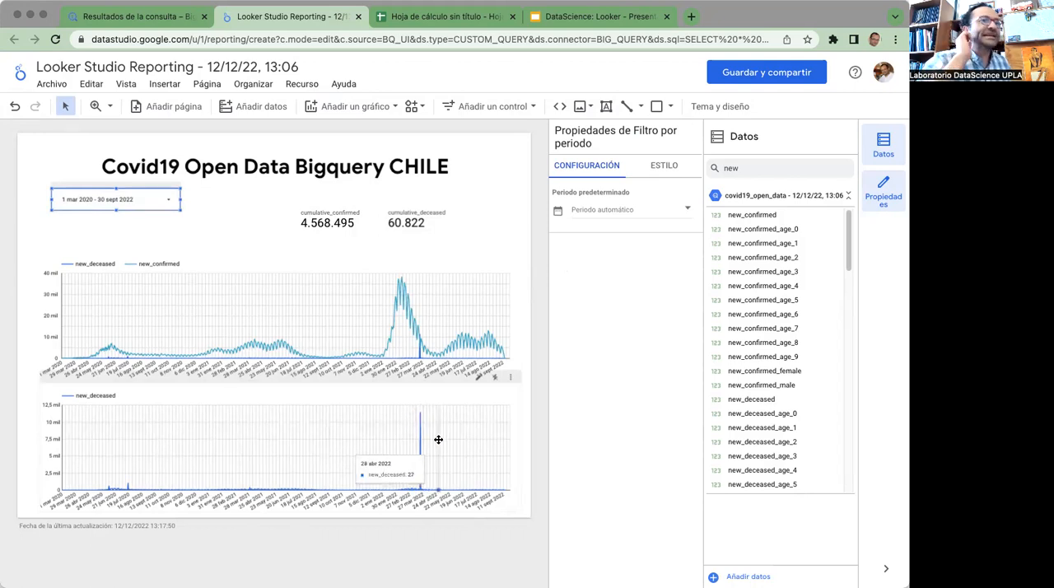
# Add a constant-value reference line at 12000 on the left Y axis of the upper time series chart
pyautogui.click(332, 311)
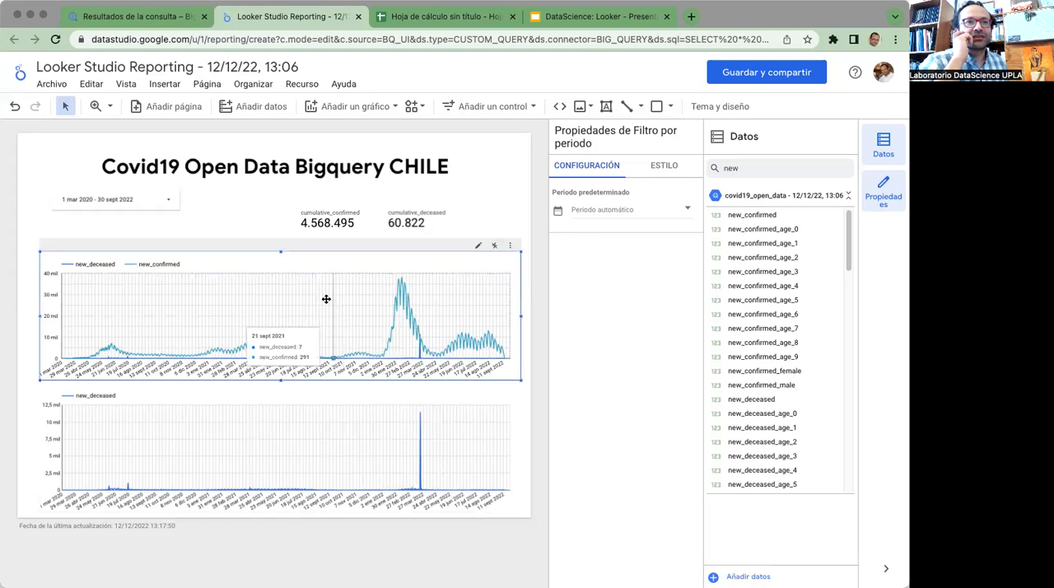
pyautogui.click(664, 167)
pyautogui.scroll(-5, 627, 428)
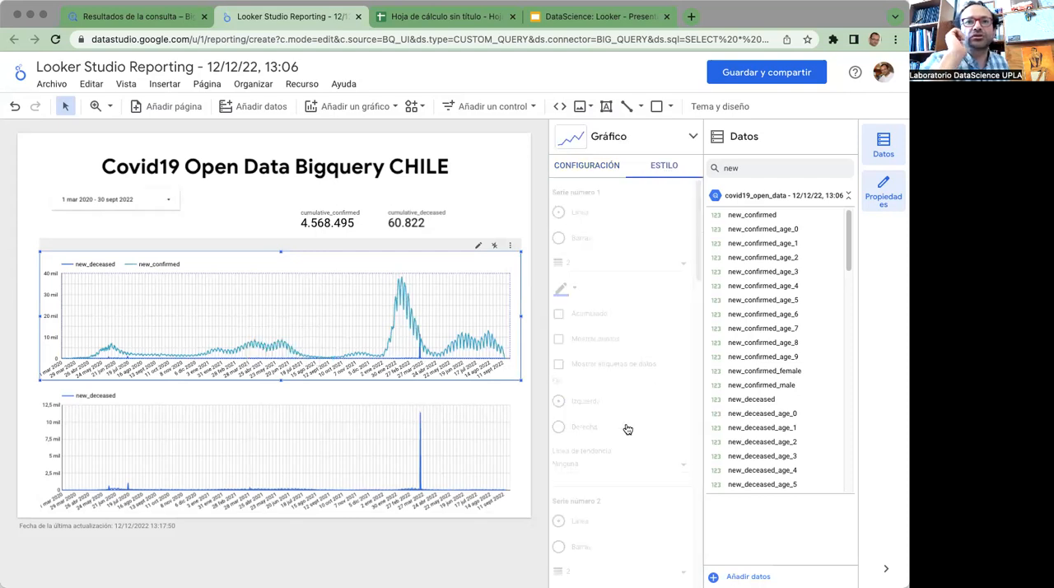
pyautogui.scroll(1, 631, 430)
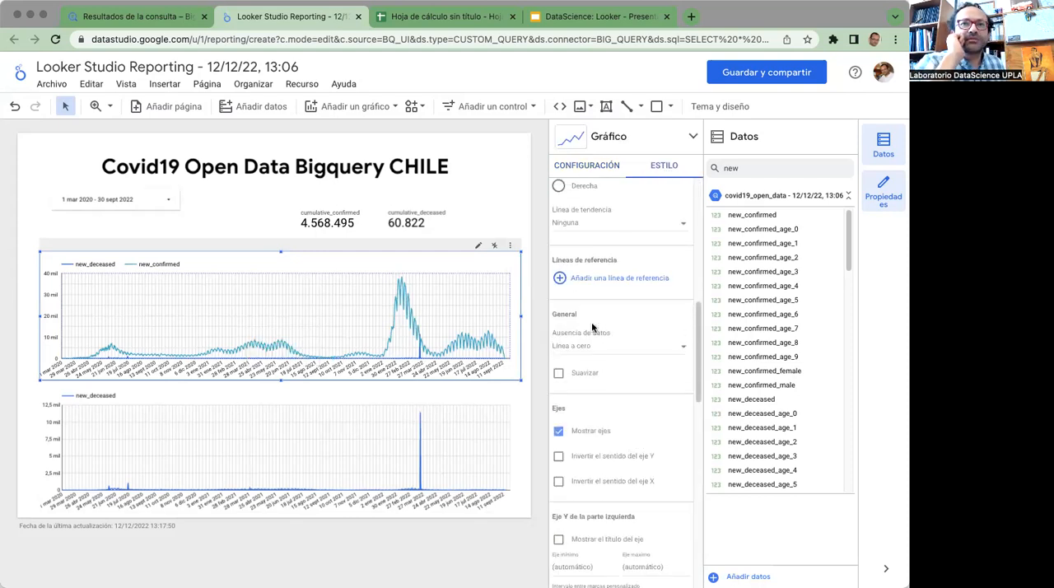
pyautogui.click(579, 280)
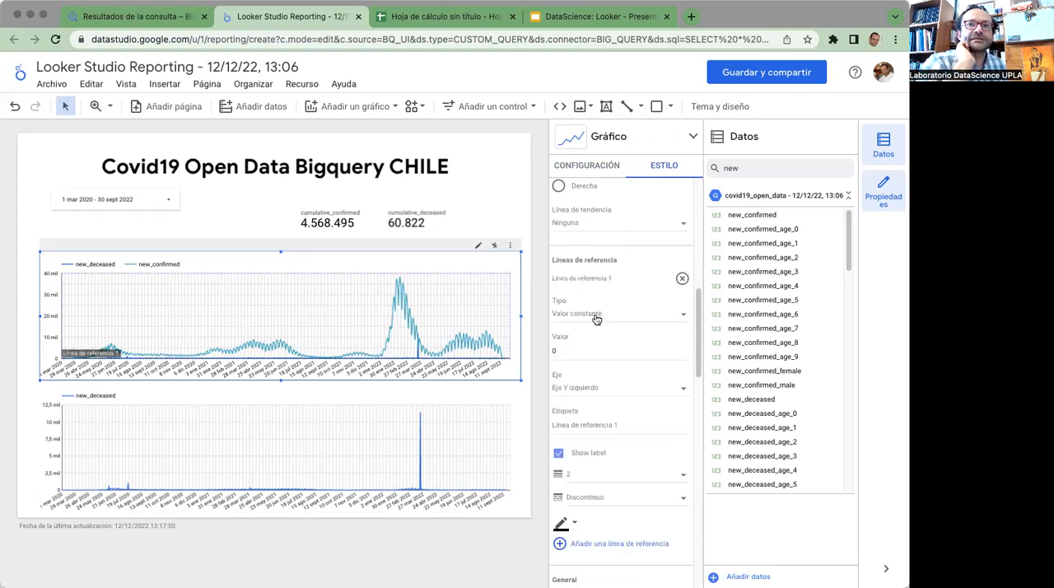
pyautogui.click(588, 353)
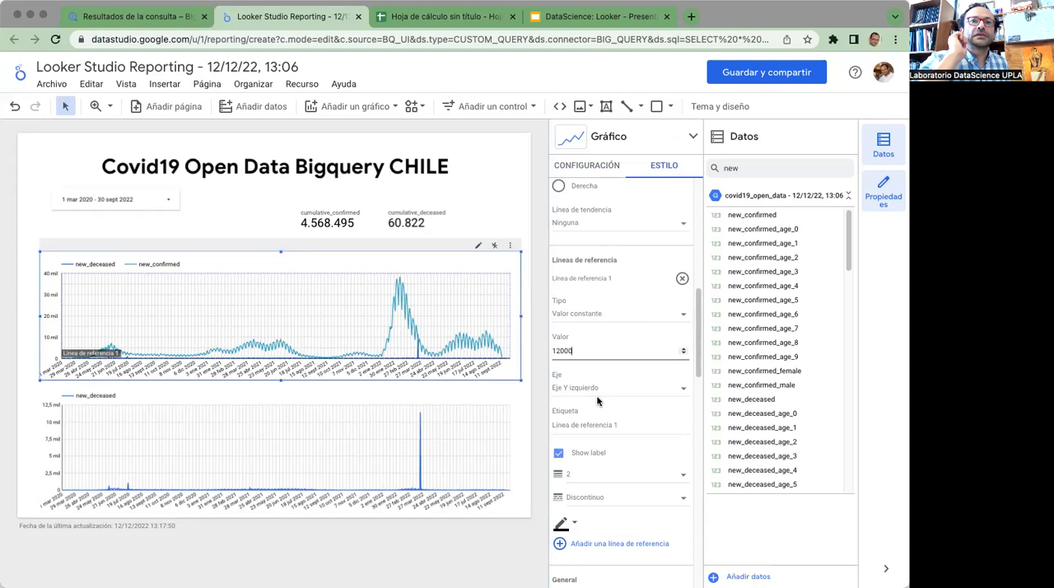
pyautogui.write('12000')
pyautogui.scroll(-2, 599, 402)
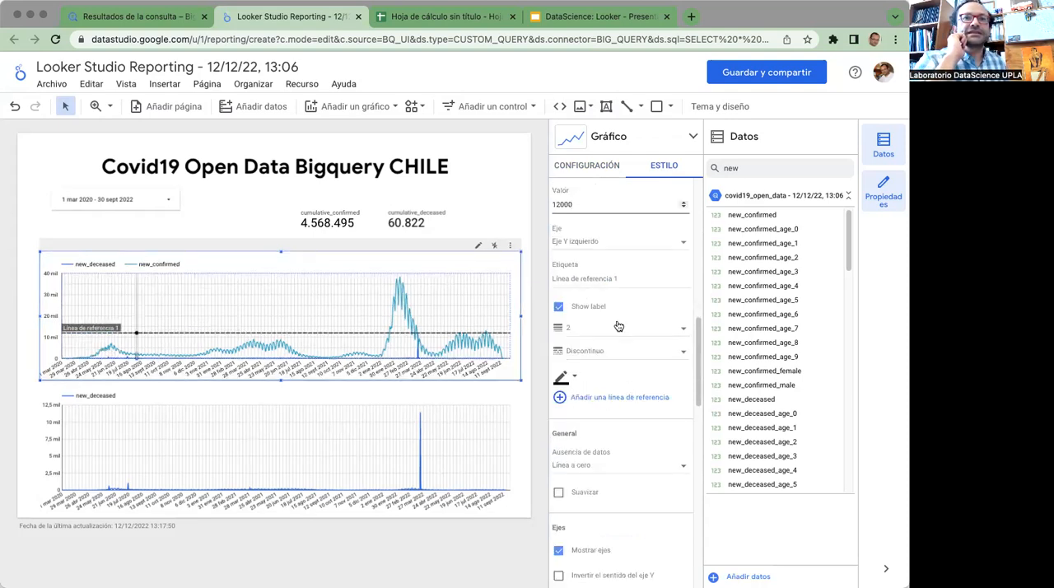
# Label the upper chart's reference line "Doce mil"
pyautogui.click(620, 283)
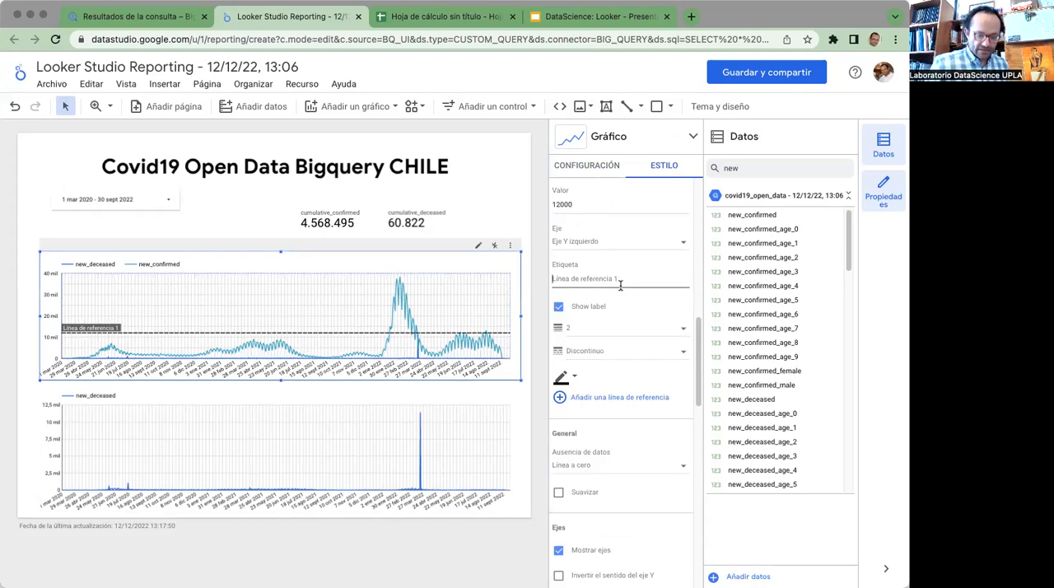
pyautogui.write('Doce mil')
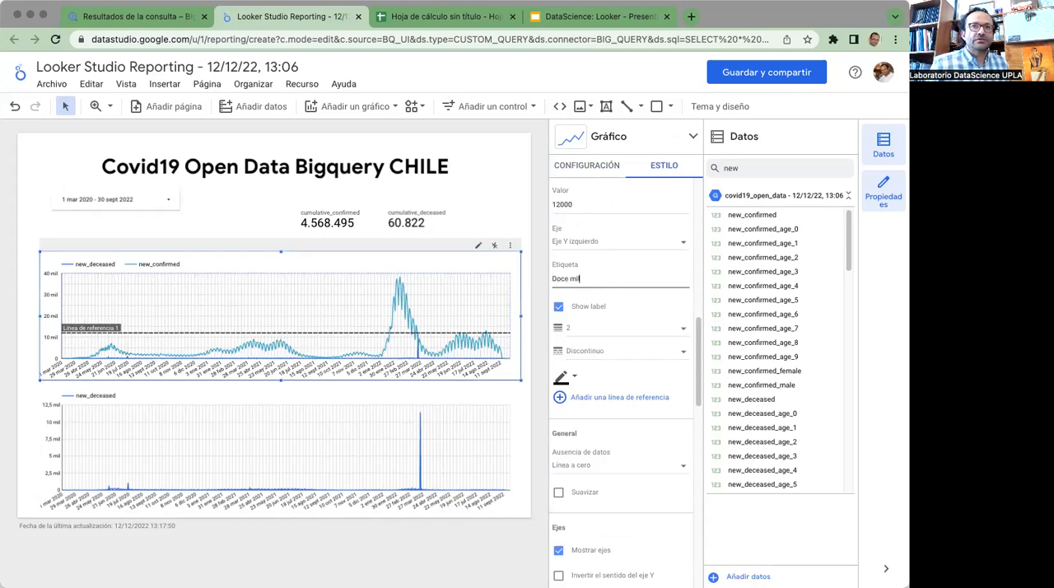
pyautogui.click(220, 231)
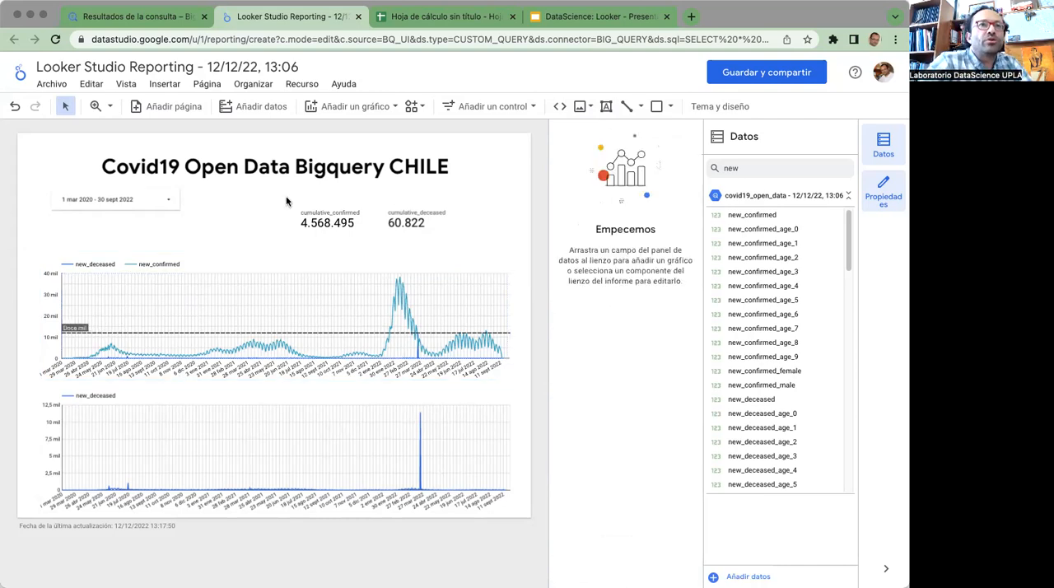
# Try the Constelación theme on the report and settle on the Acantilado theme
pyautogui.click(729, 107)
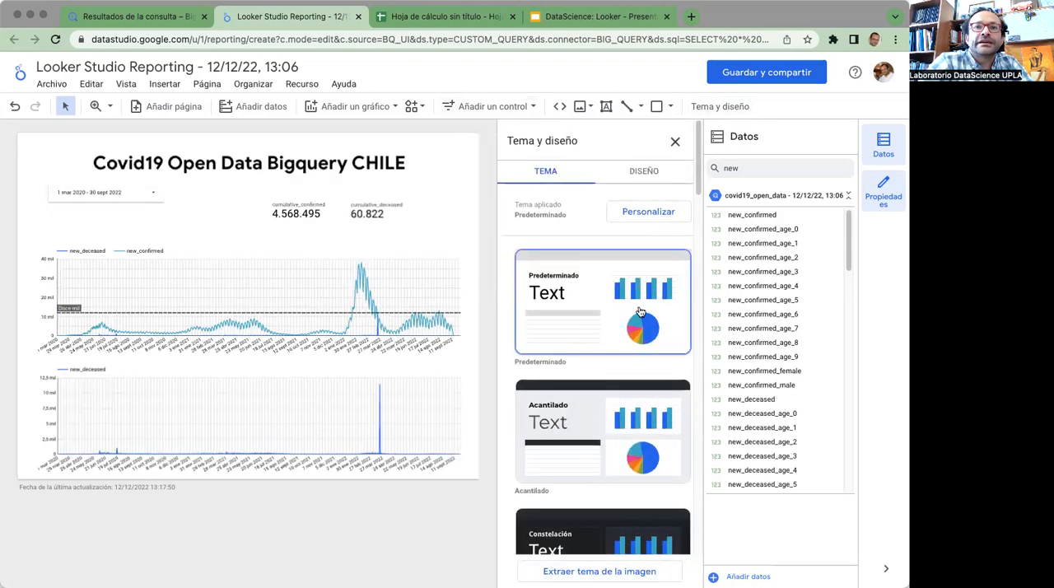
pyautogui.click(576, 426)
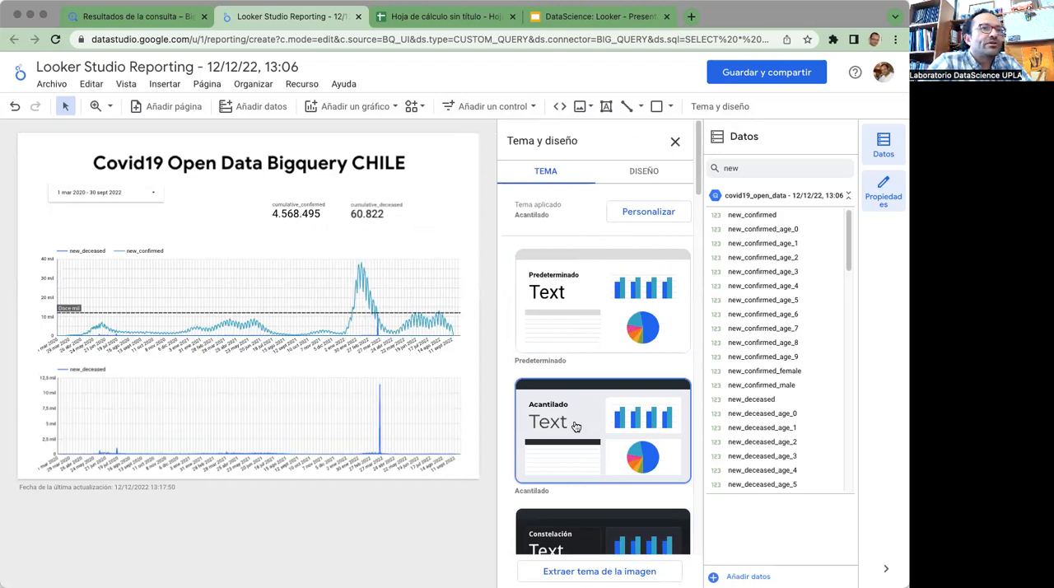
pyautogui.click(551, 540)
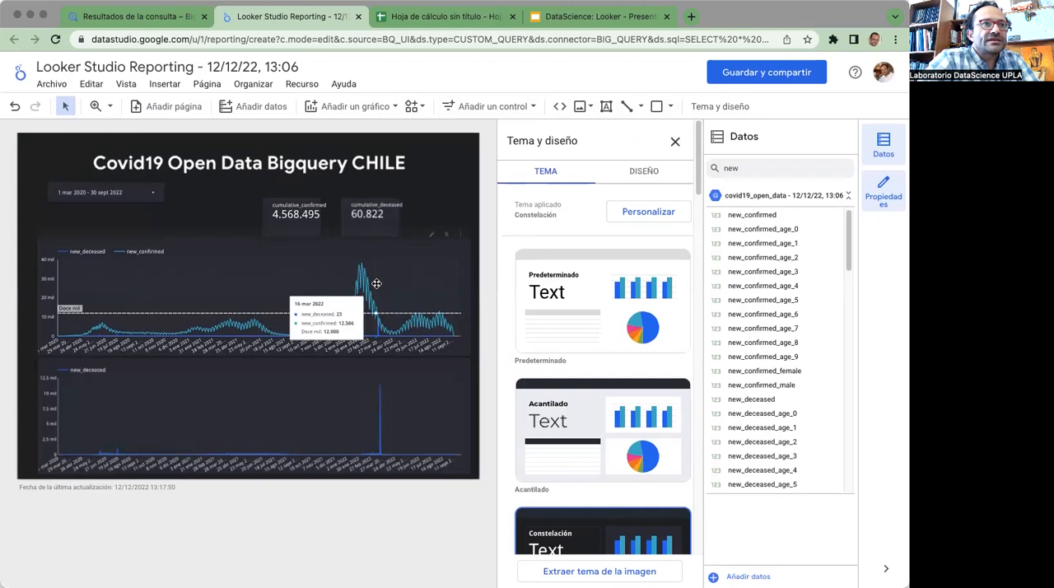
pyautogui.click(579, 404)
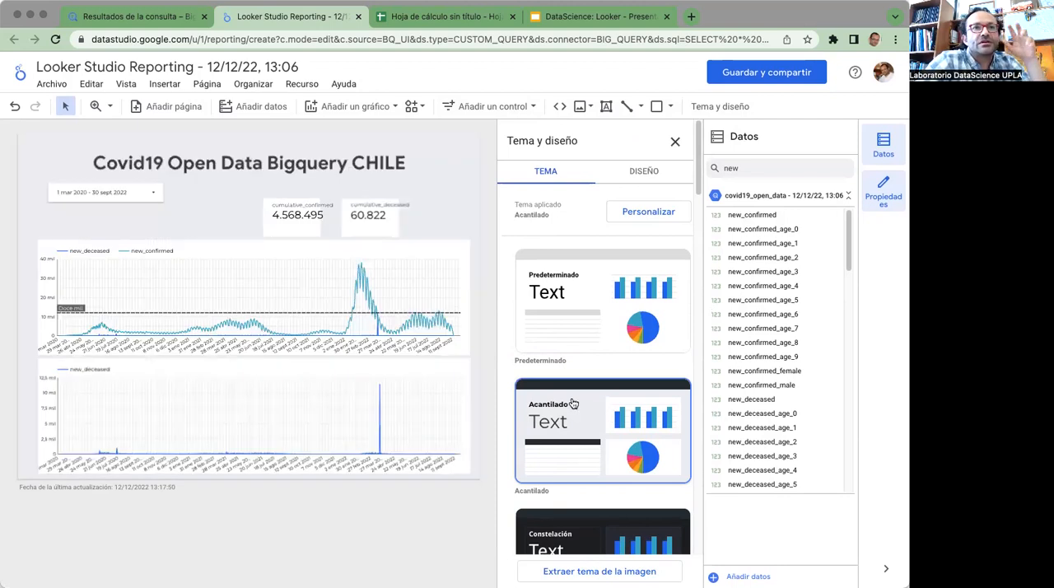
# Reposition and widen the cumulative_confirmed and cumulative_deceased scorecards so they line up and their labels fit inside the cards
pyautogui.click(280, 201)
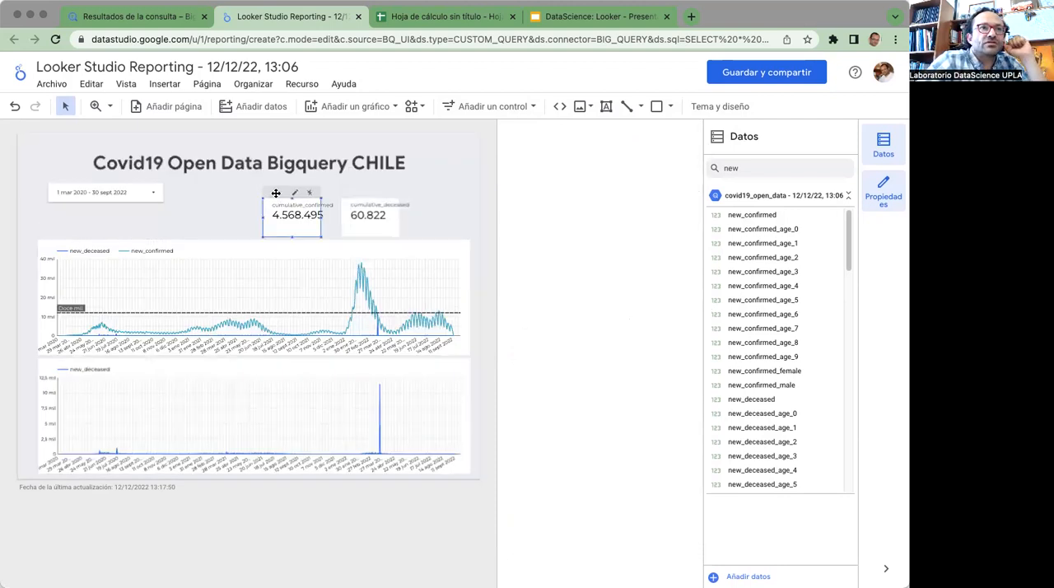
pyautogui.moveTo(257, 186)
pyautogui.mouseDown()
pyautogui.moveTo(234, 180)
pyautogui.moveTo(252, 195)
pyautogui.mouseUp()
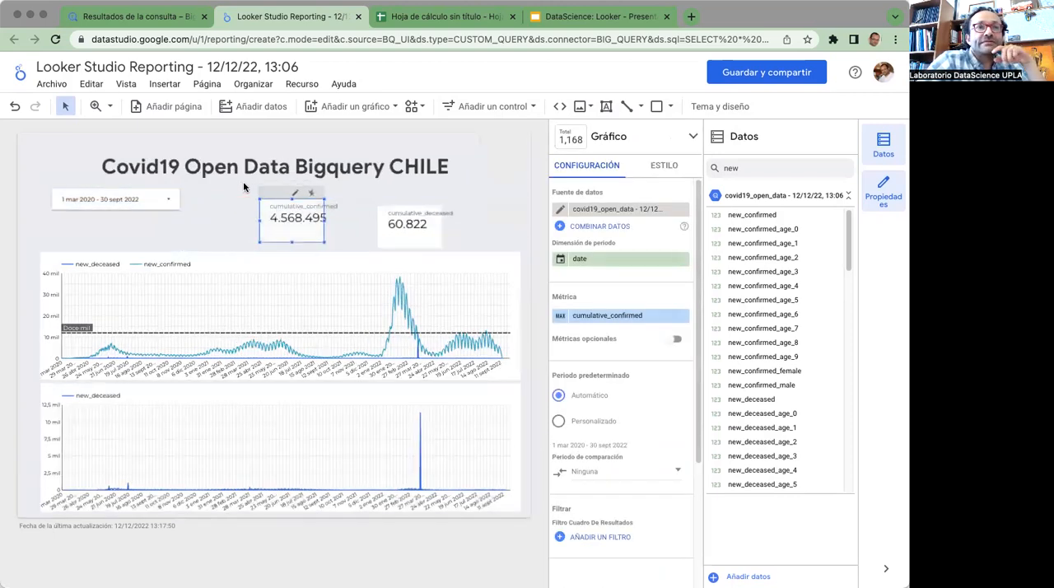
pyautogui.moveTo(326, 220); pyautogui.dragTo(375, 188)
pyautogui.click(402, 218)
pyautogui.moveTo(430, 219); pyautogui.dragTo(449, 216)
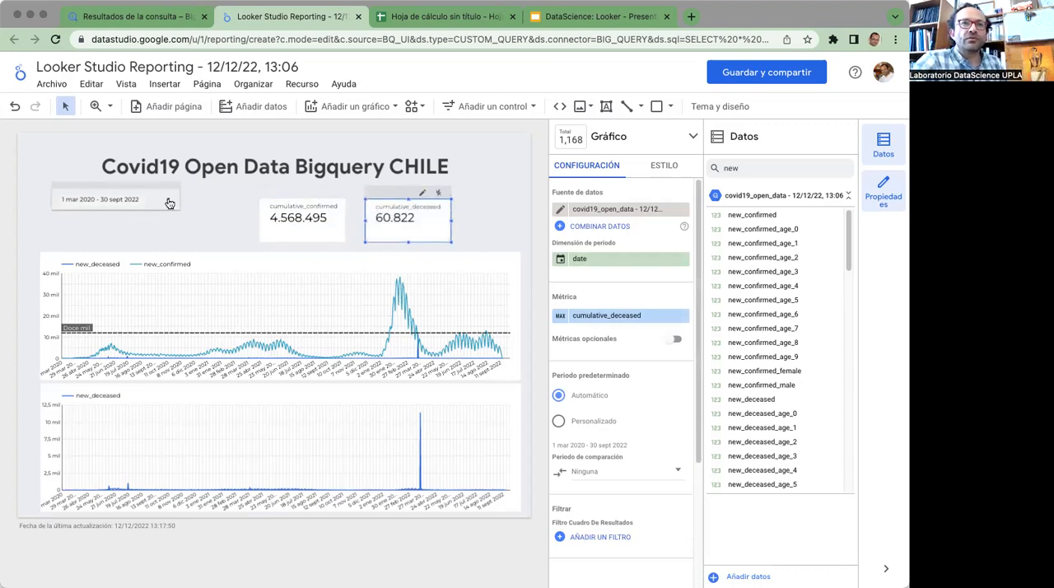
pyautogui.click(494, 211)
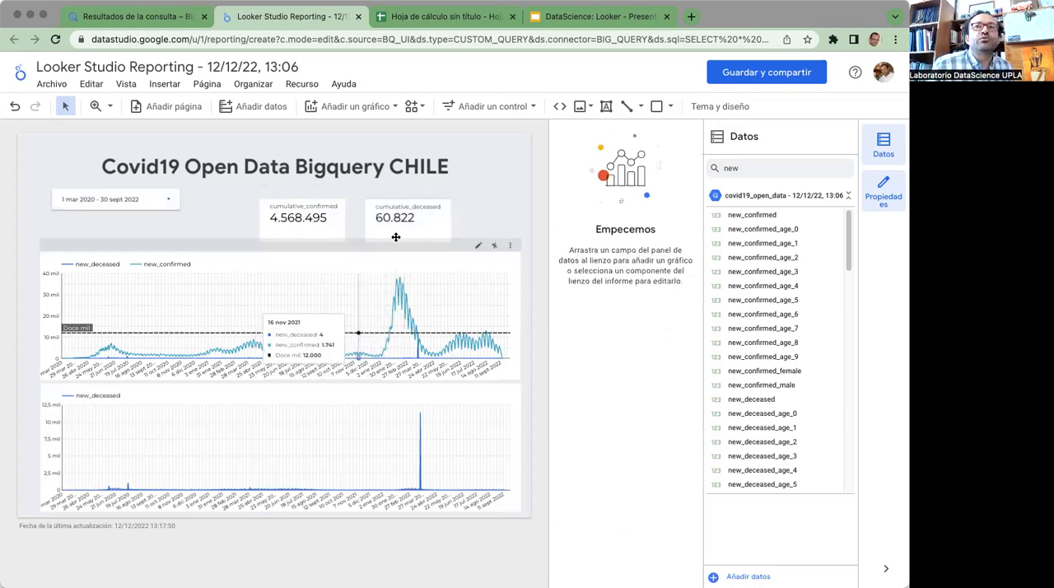
# Rename the report as "Prueba datos covid19 chile"
pyautogui.click(229, 68)
pyautogui.write('Prueba datos')
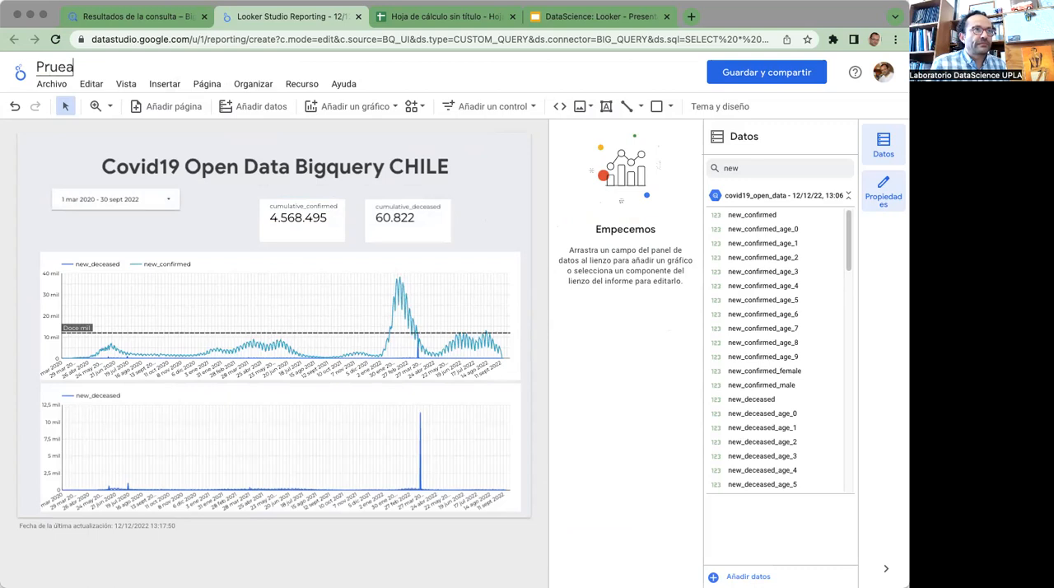
pyautogui.write(' covid')
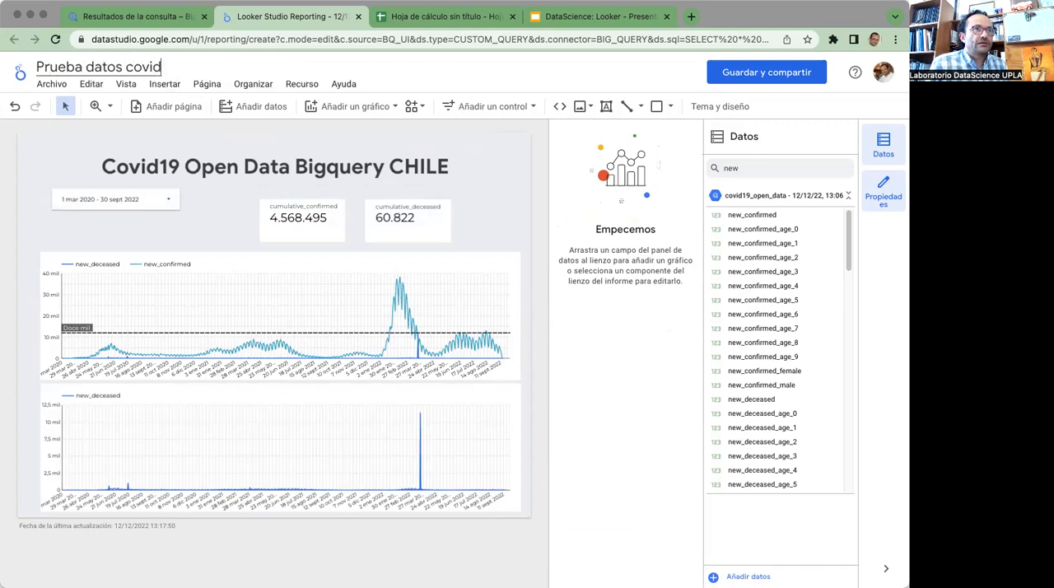
pyautogui.write('19 chile')
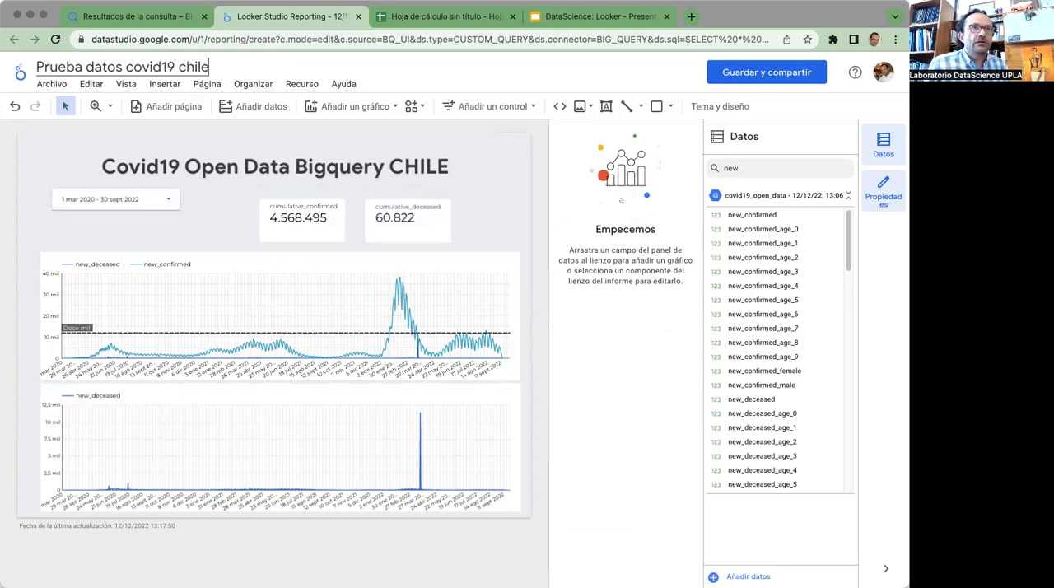
# Save the report, reviewing and confirming its data access and adding the covid19_open_data source to it
pyautogui.click(719, 74)
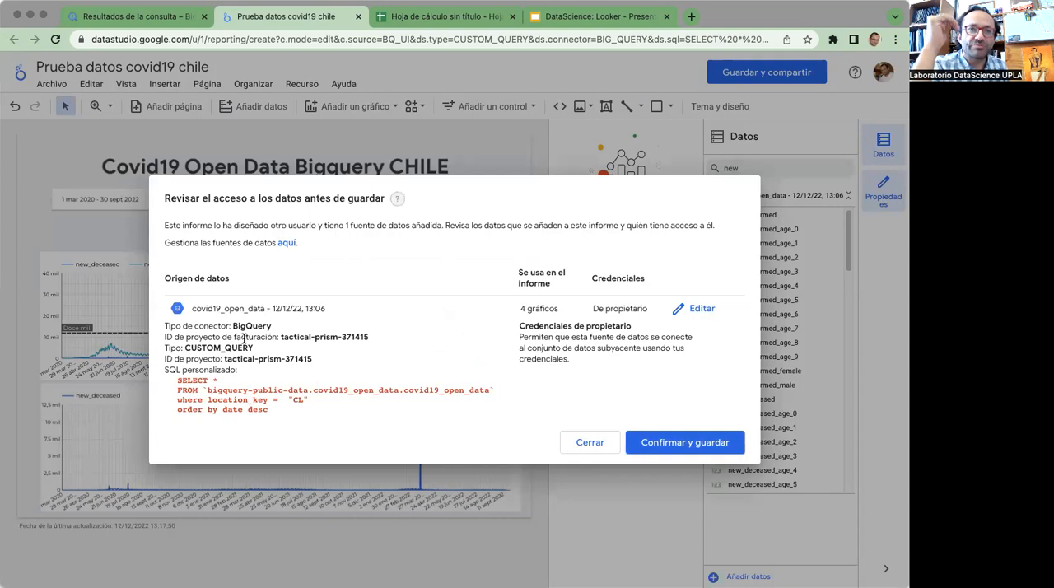
pyautogui.moveTo(244, 342); pyautogui.dragTo(288, 394)
pyautogui.click(287, 387)
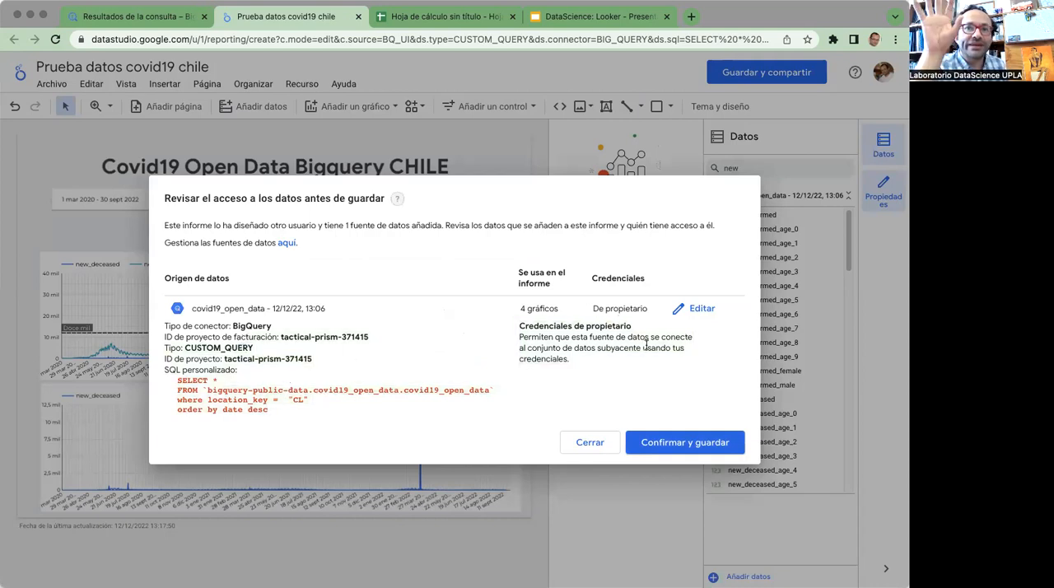
pyautogui.click(677, 444)
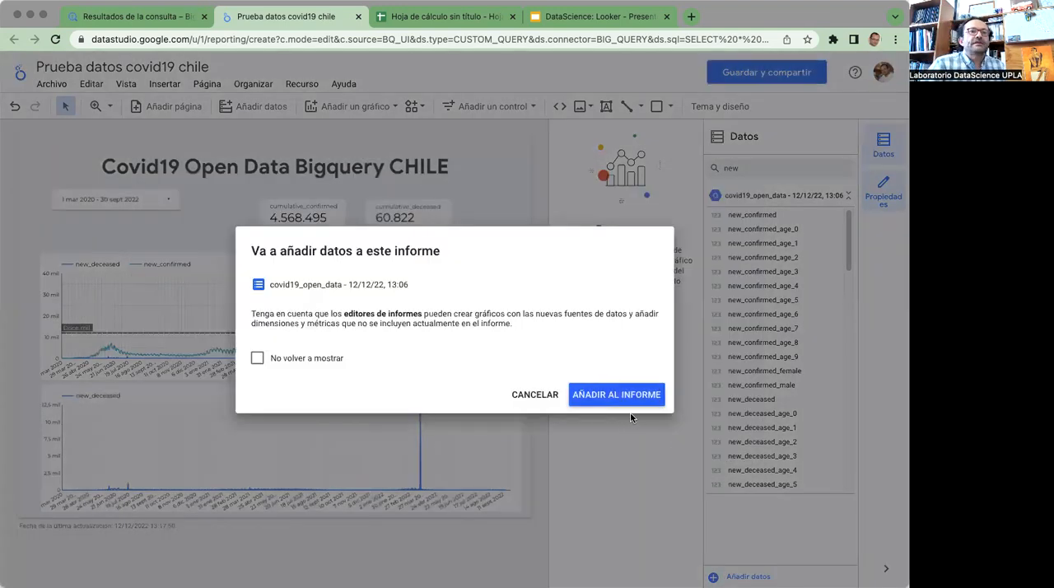
pyautogui.click(585, 396)
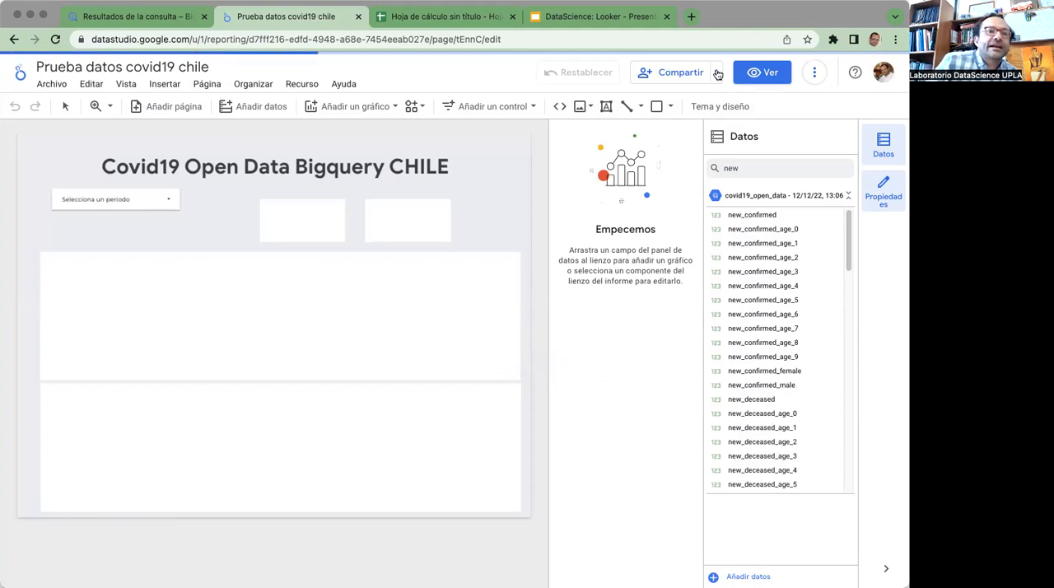
# Set the report's link sharing to Público with Lector access, copy the link and save the sharing change
pyautogui.click(717, 74)
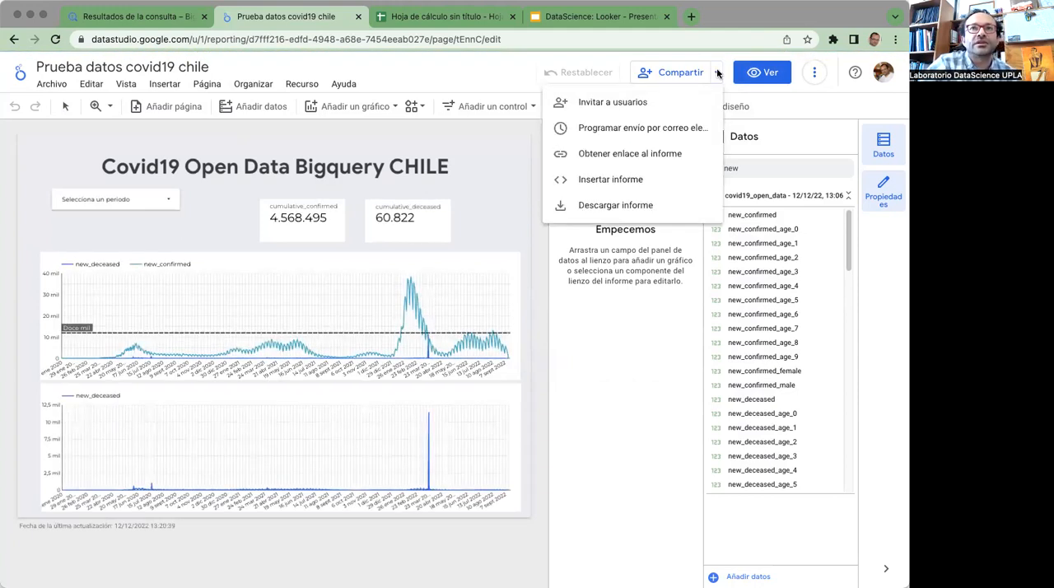
pyautogui.click(651, 154)
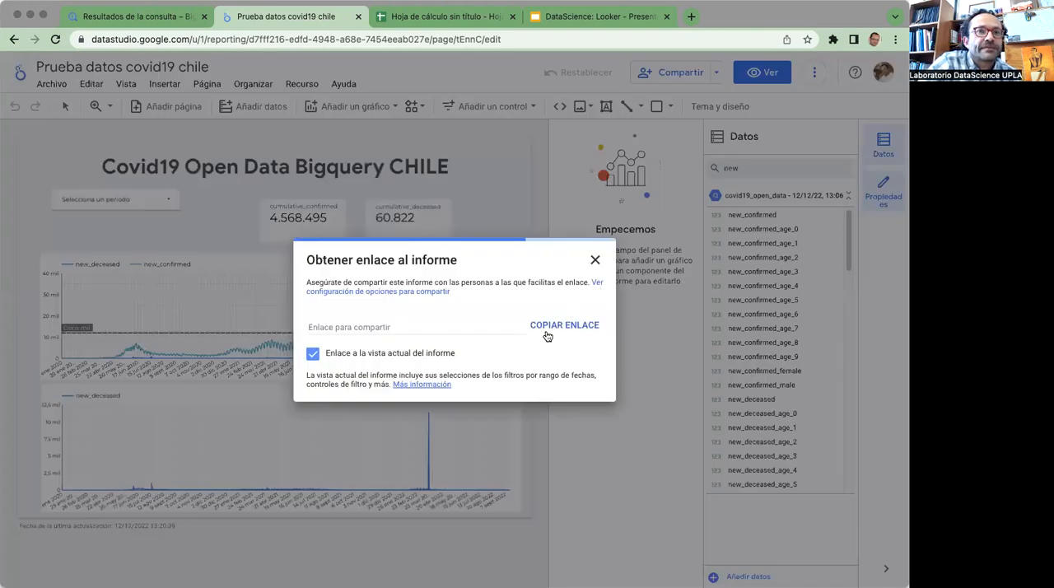
pyautogui.click(601, 283)
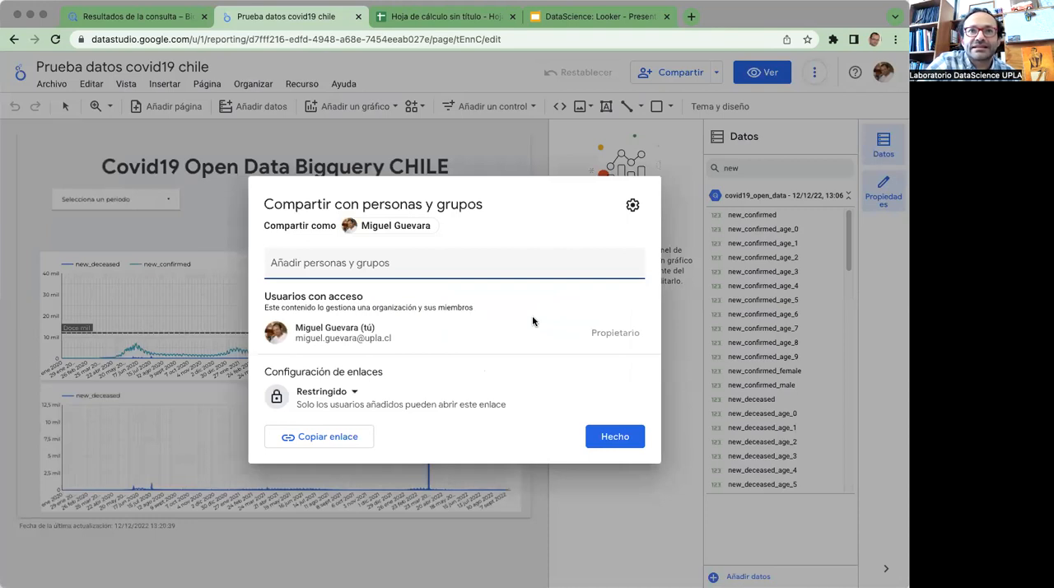
pyautogui.click(355, 392)
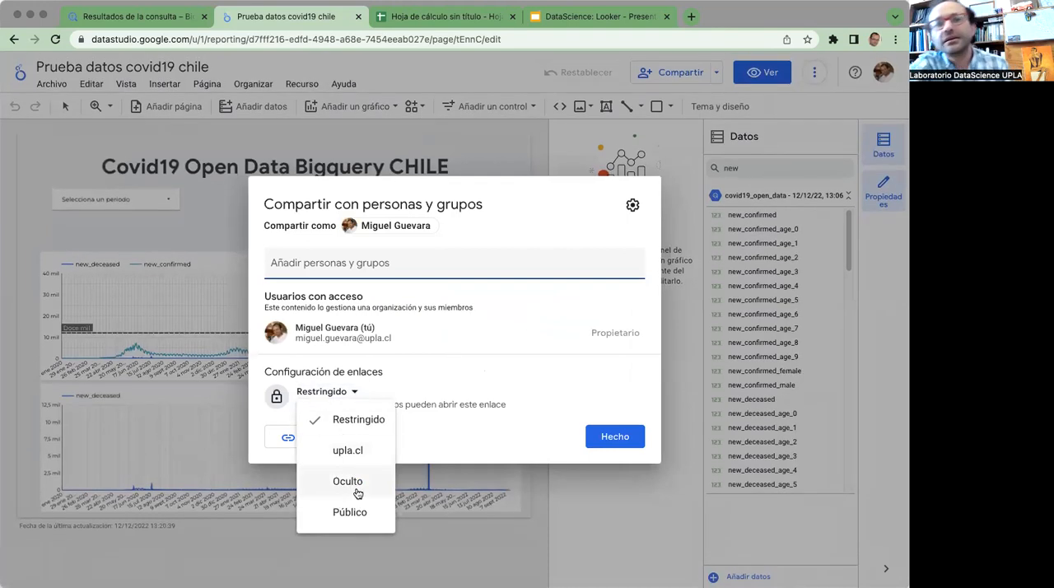
pyautogui.click(373, 512)
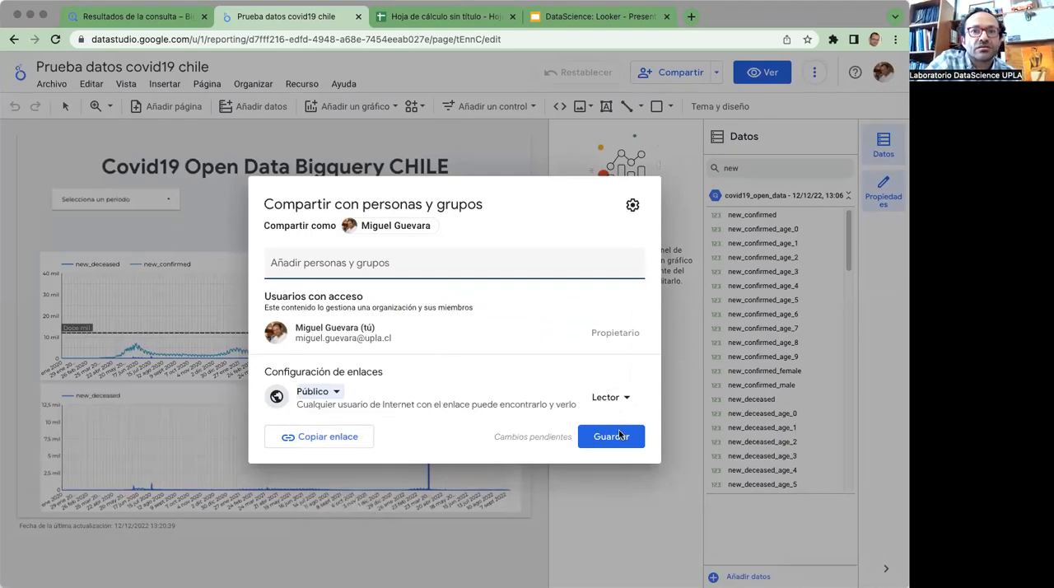
pyautogui.click(320, 436)
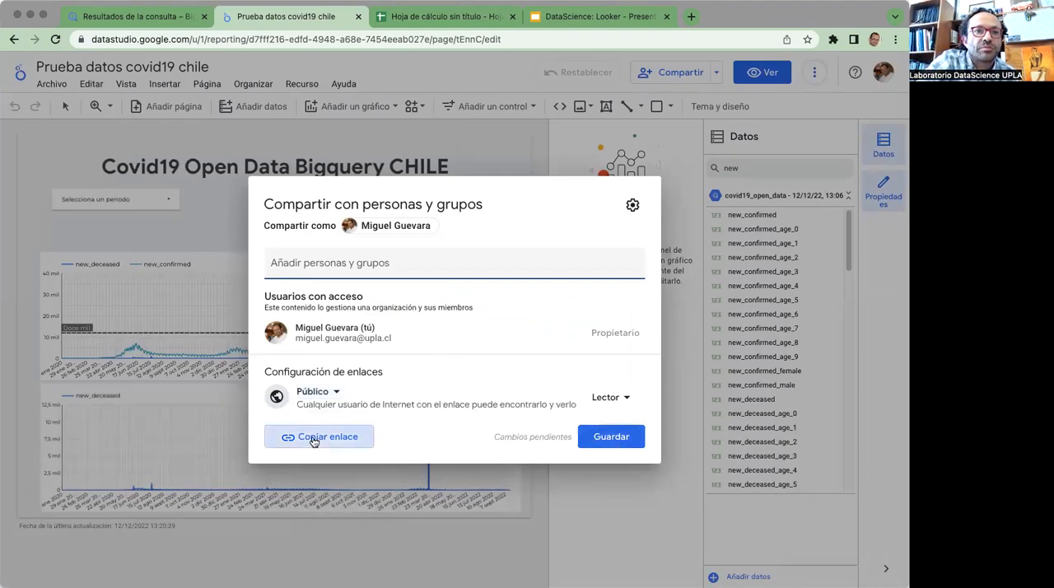
pyautogui.click(612, 436)
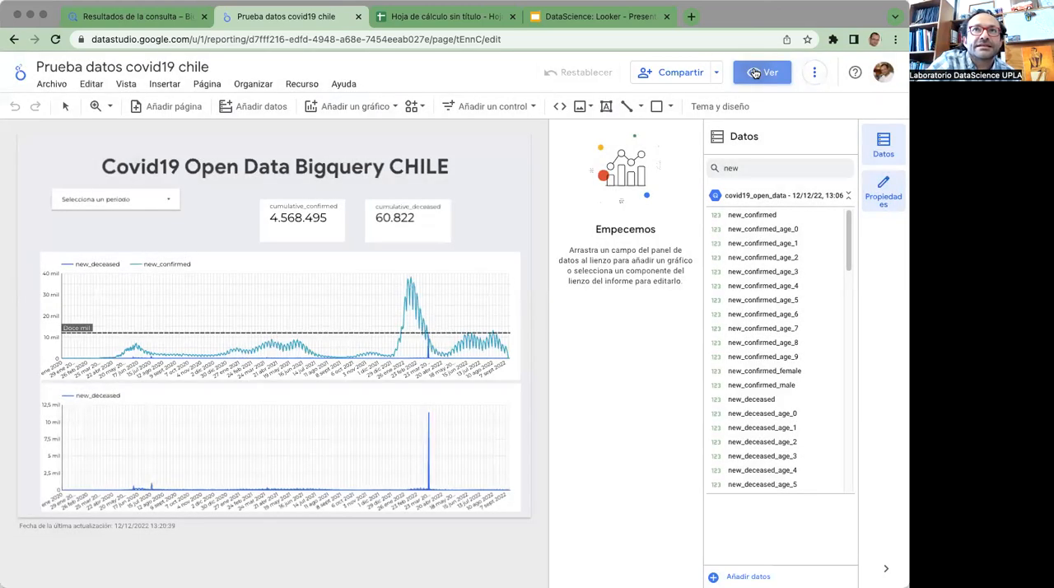
# Switch the report to view mode and check the data export options of the new_deceased and new_confirmed time series without exporting
pyautogui.click(754, 73)
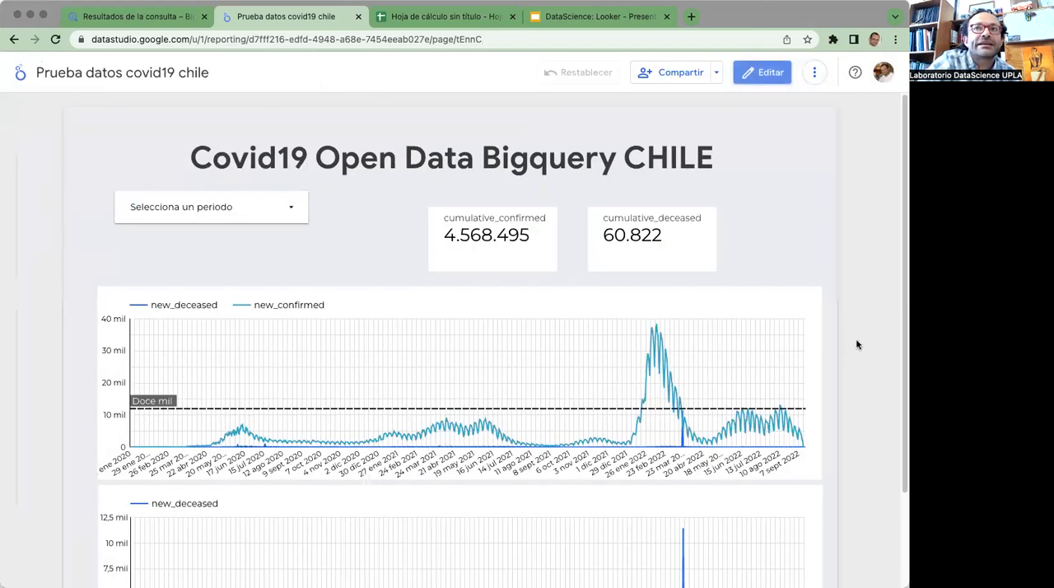
pyautogui.scroll(-3, 856, 344)
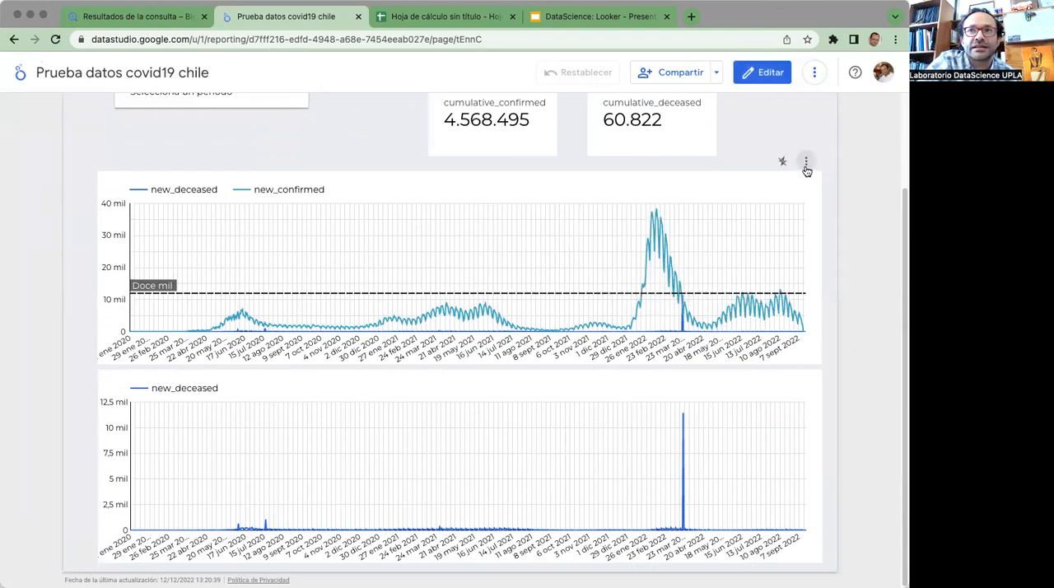
pyautogui.click(806, 163)
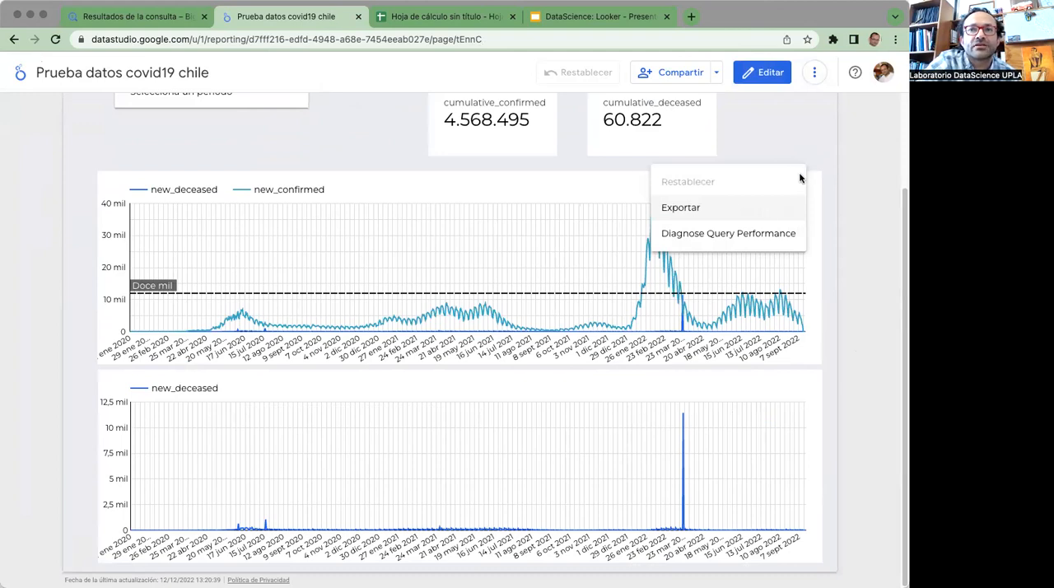
pyautogui.click(759, 209)
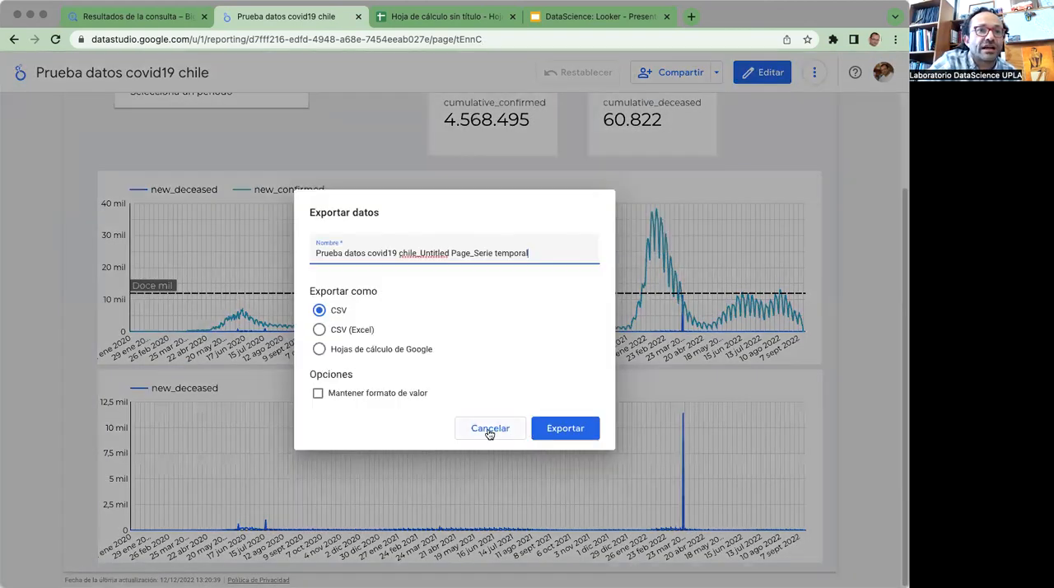
pyautogui.click(489, 432)
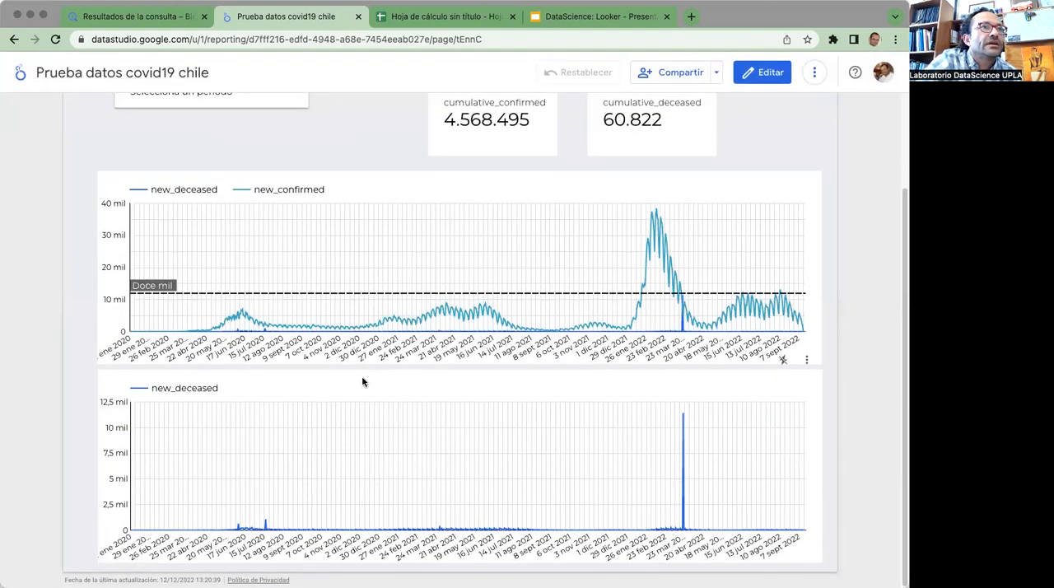
# Filter the report to the last quarter (El último trimestre) with the period control and review both time series
pyautogui.scroll(3, 346, 372)
pyautogui.click(290, 202)
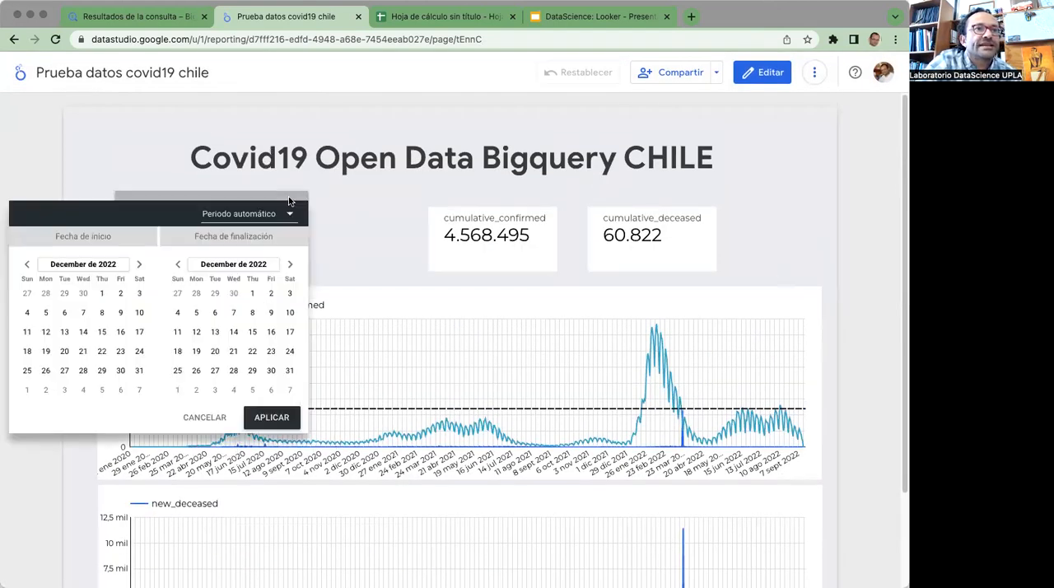
pyautogui.click(278, 214)
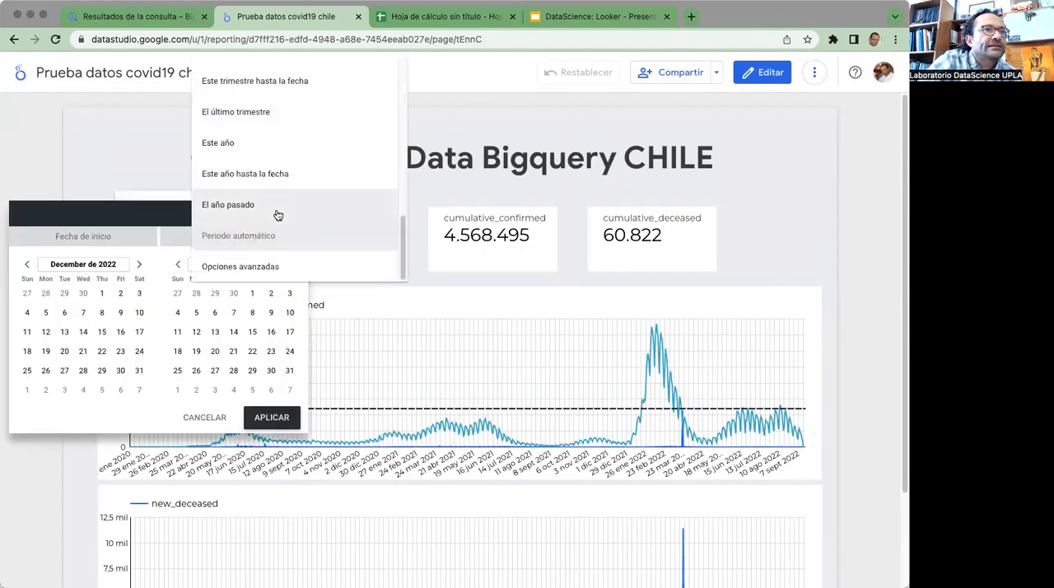
pyautogui.click(262, 112)
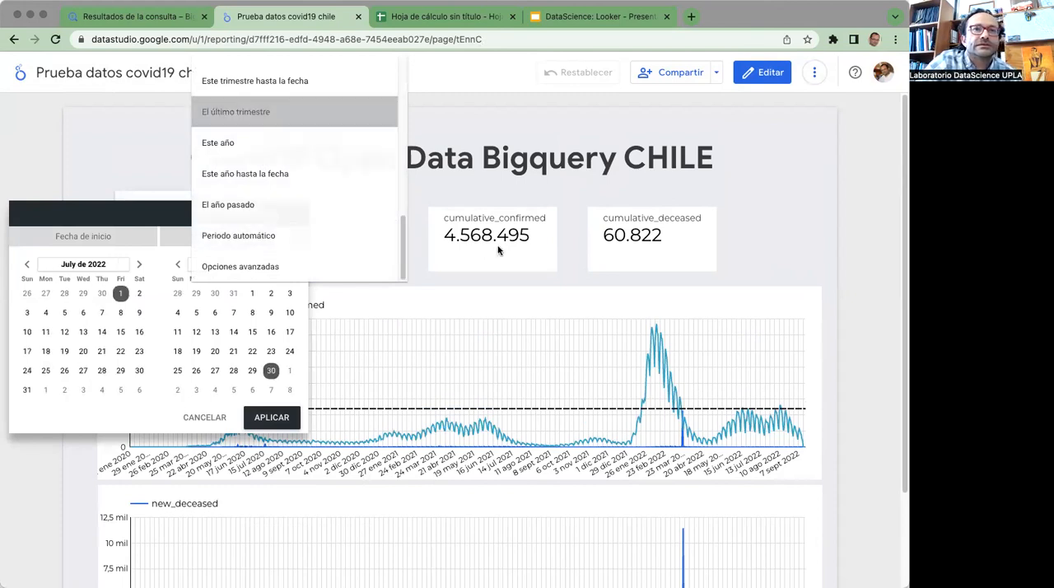
pyautogui.click(270, 419)
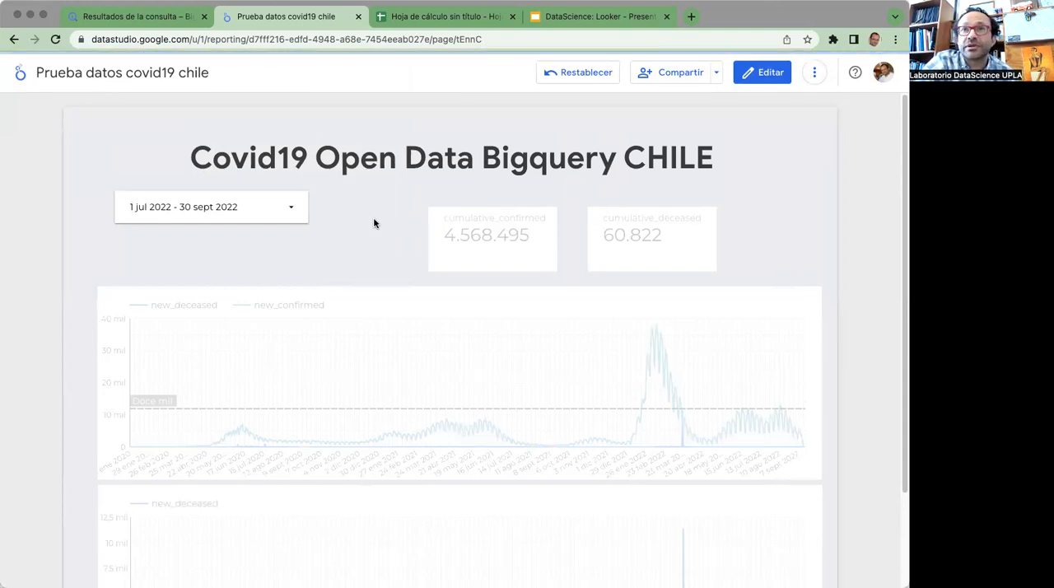
pyautogui.scroll(-3, 374, 223)
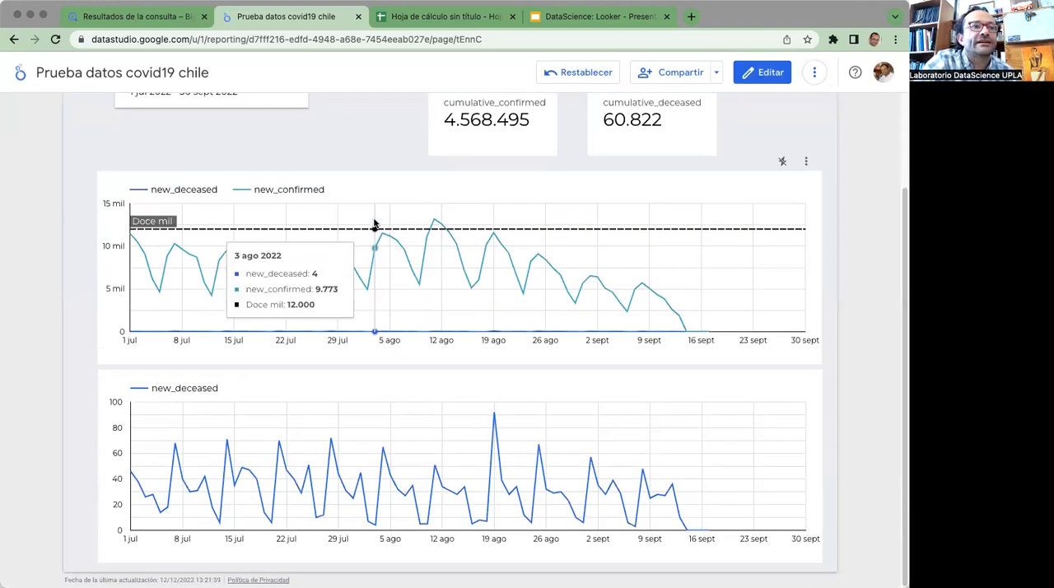
pyautogui.scroll(3, 374, 223)
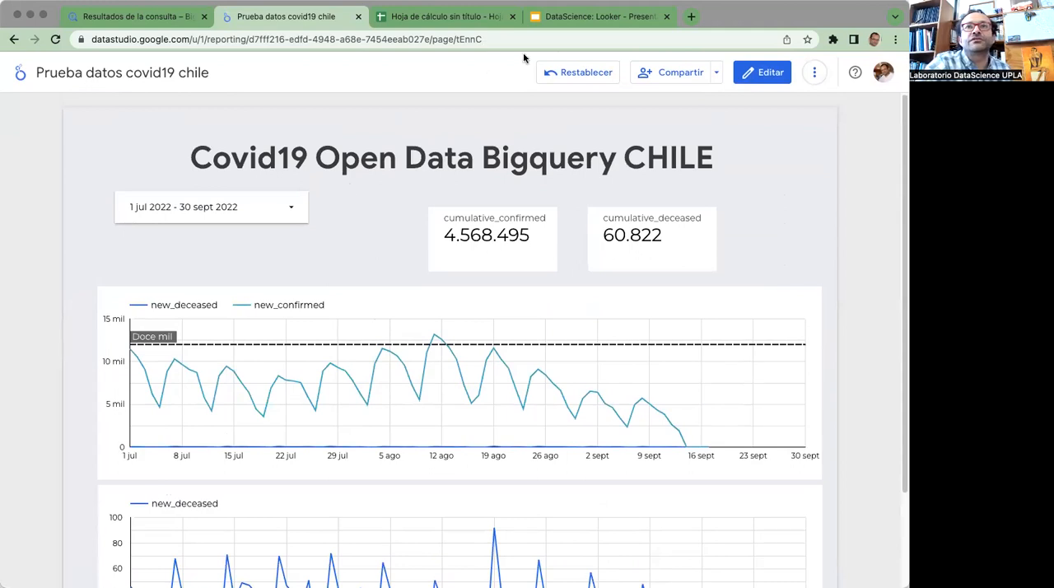
# Switch to the DataScience: Looker presentation in Google Slides and advance to the datoslab.cl logo slide
pyautogui.click(579, 18)
pyautogui.press('Right')
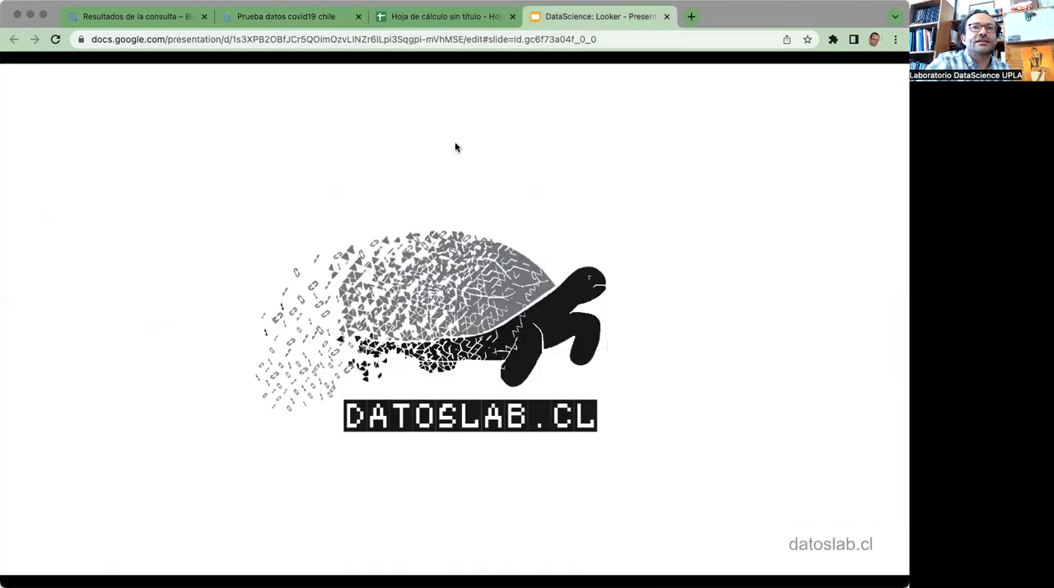